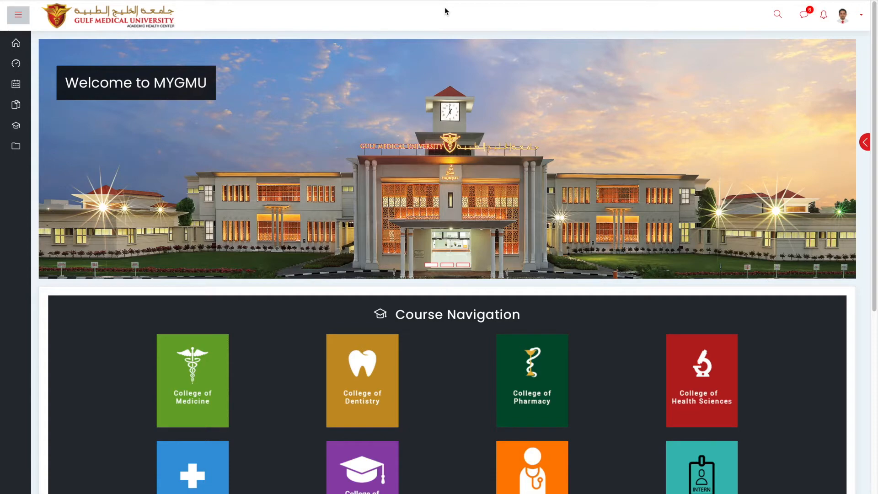
- Open the Workshops category from the full list of course categories
scroll(444, 8, "down", 4)
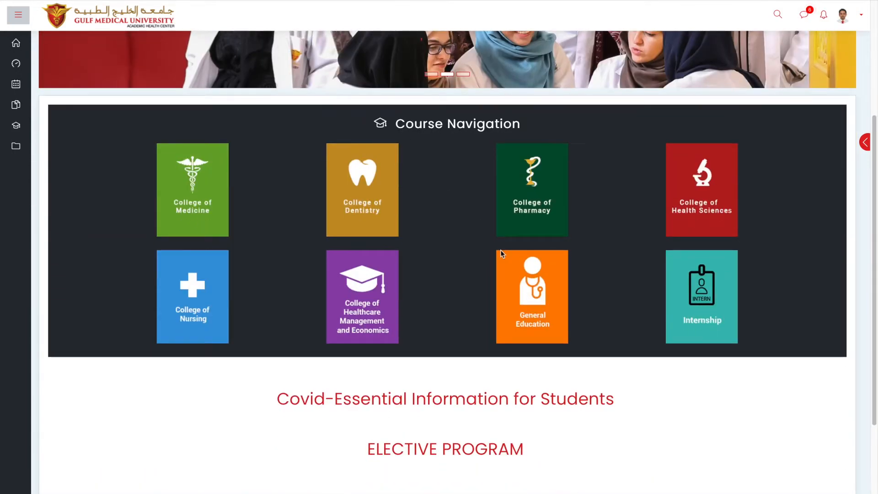
left_click(673, 341)
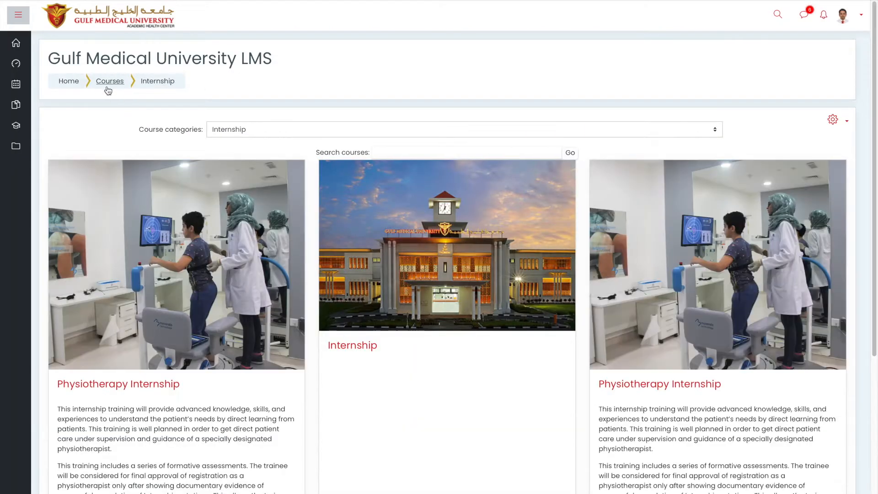
left_click(108, 86)
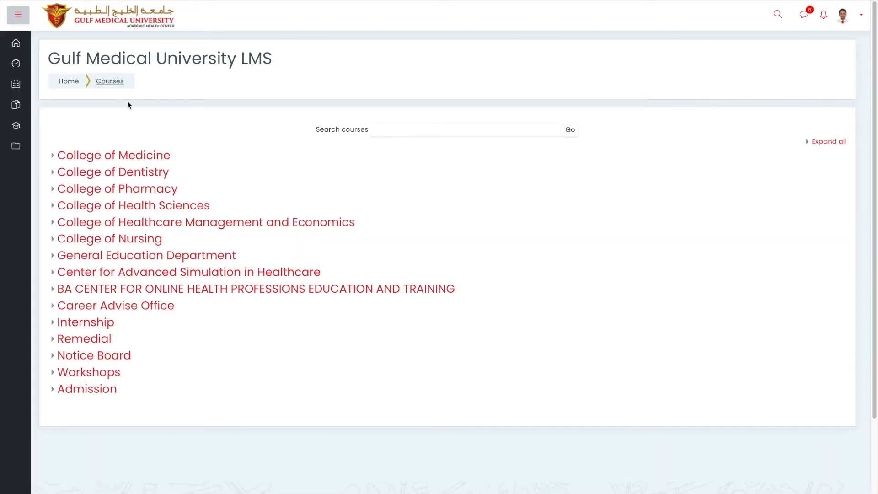
left_click(114, 375)
- Look through the workshop courses and open the first Faculty Development Program course
scroll(114, 375, "down", 10)
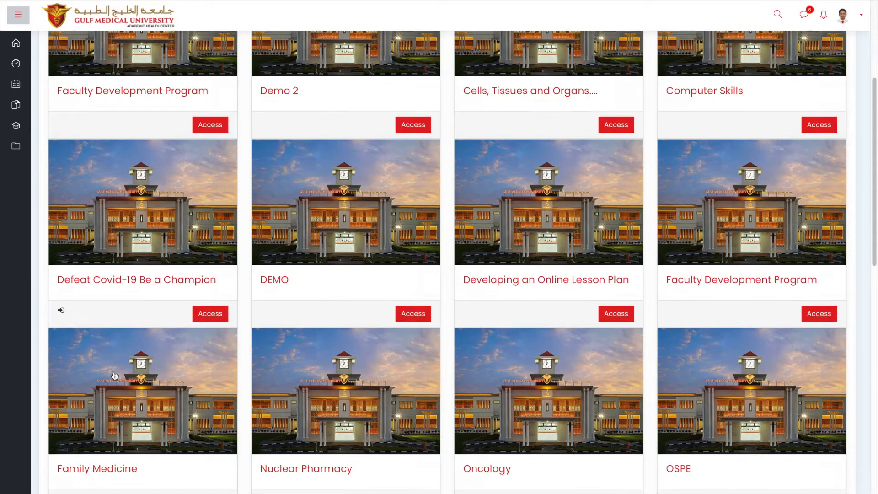
scroll(113, 372, "up", 5)
scroll(114, 374, "down", 4)
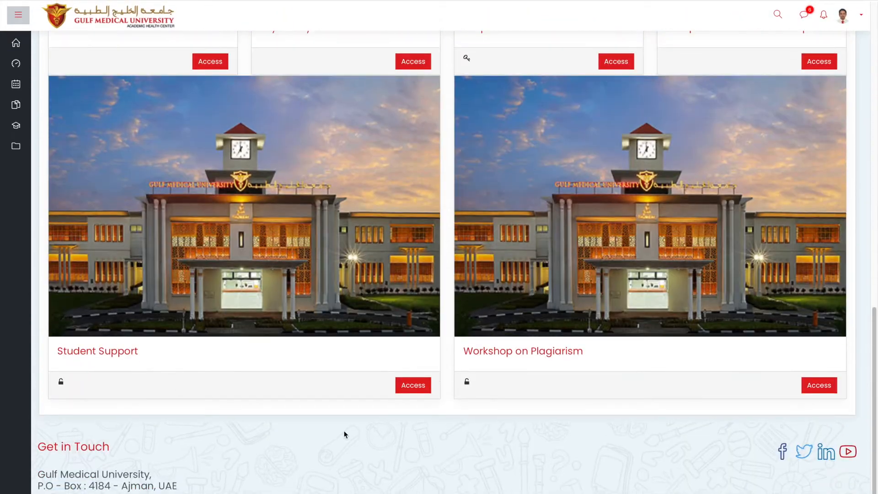
scroll(513, 375, "up", 5)
scroll(511, 375, "up", 8)
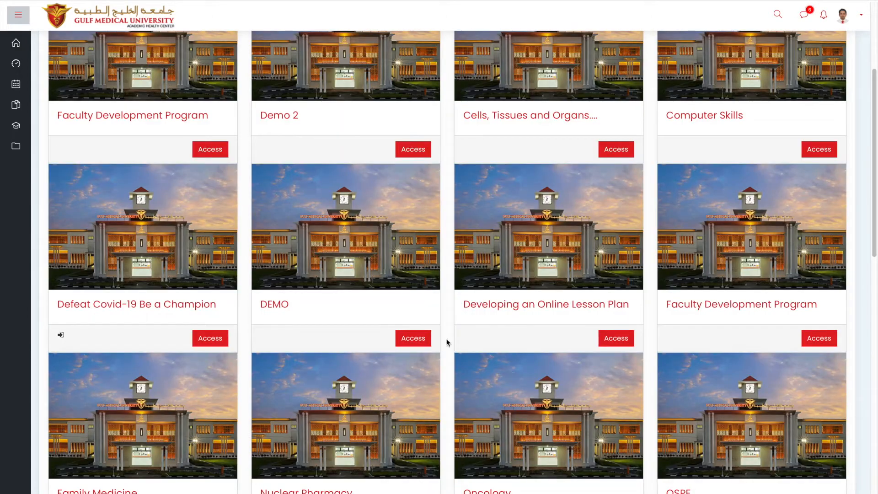
left_click(178, 119)
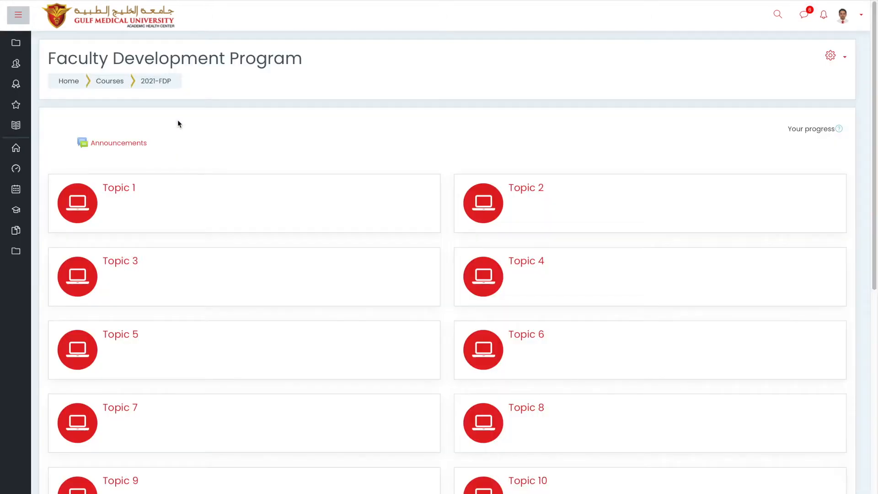
- Open the gradebook setup in the grades of the Faculty Development Program course
scroll(245, 195, "down", 2)
scroll(246, 196, "down", 8)
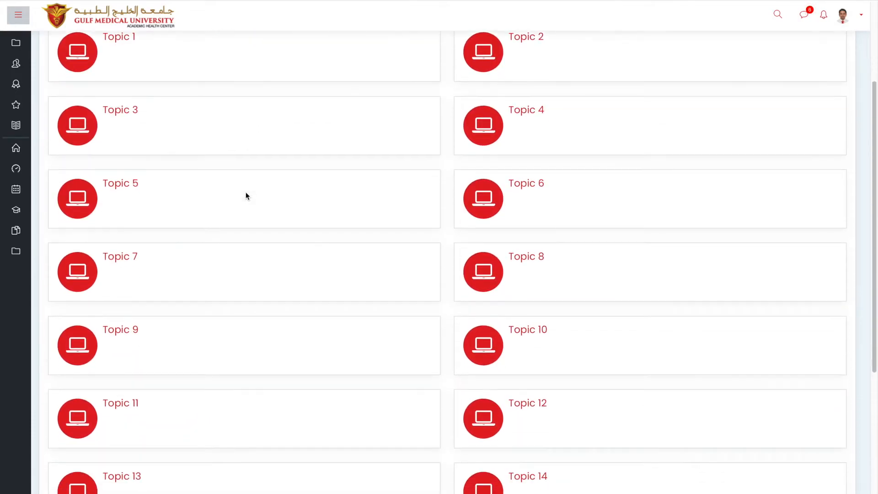
scroll(246, 196, "up", 6)
scroll(245, 196, "up", 3)
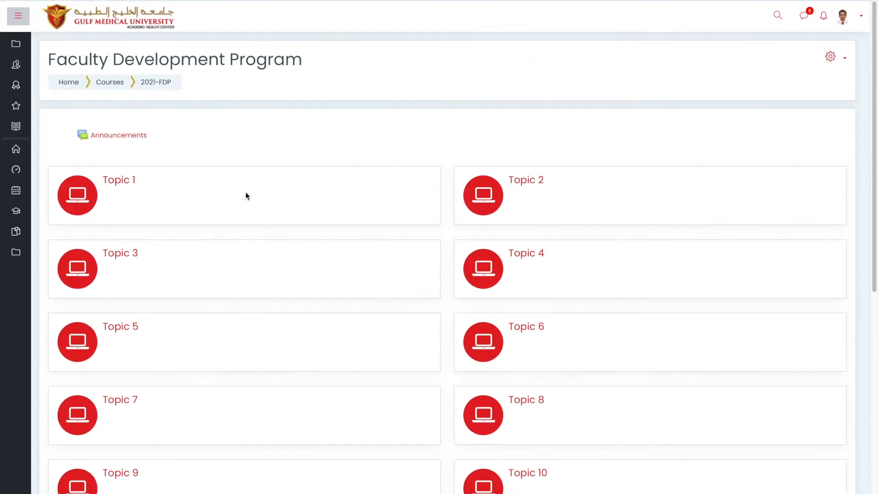
left_click(17, 130)
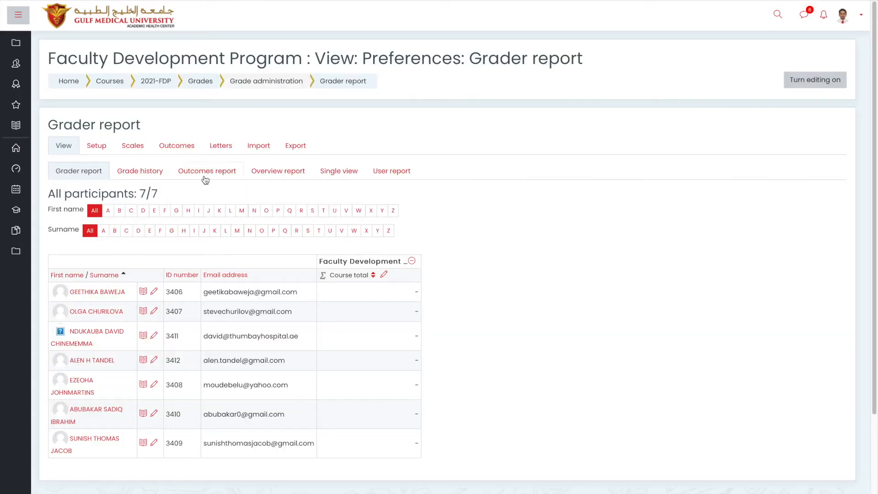
left_click(106, 154)
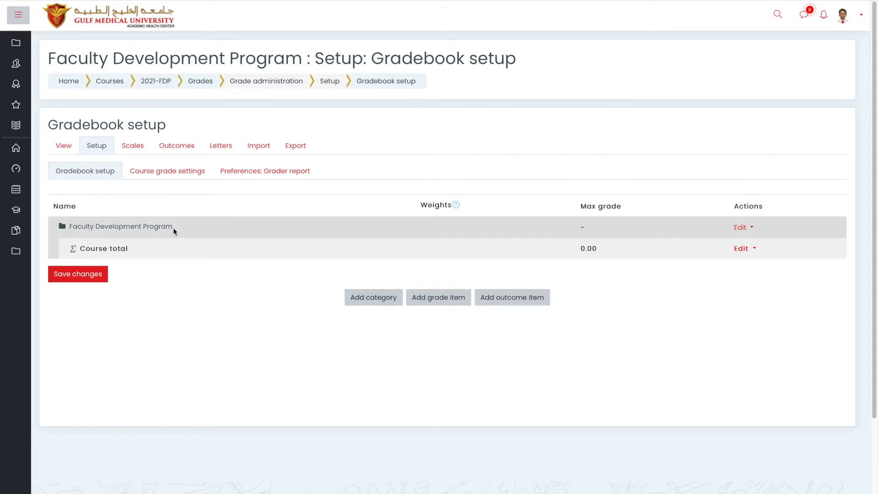
- Return to the 2021-FDP course page and reopen its gradebook setup from there
left_click(155, 81)
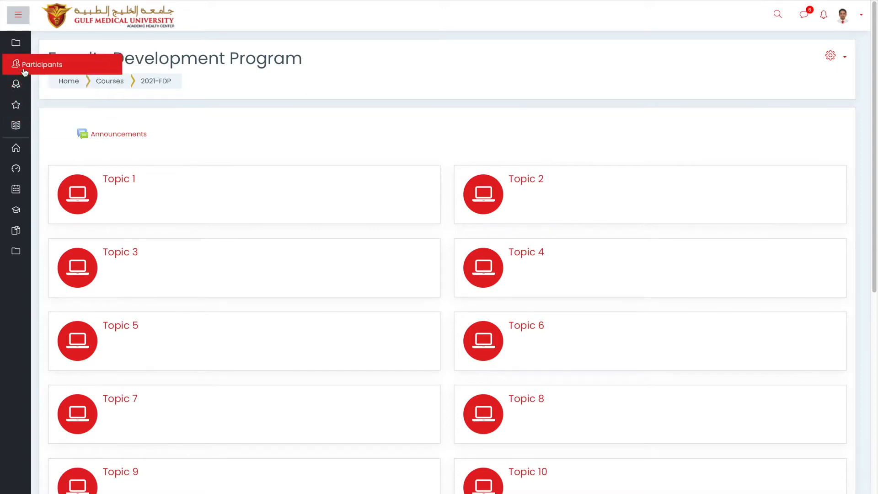
left_click(17, 126)
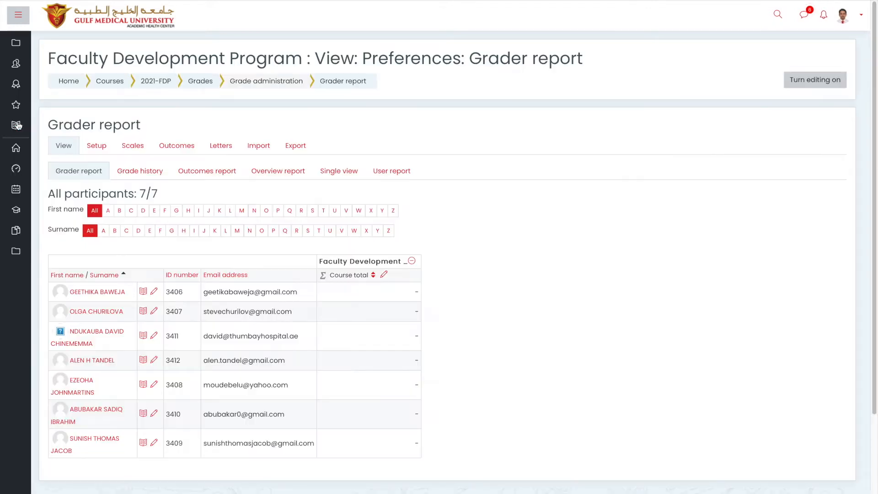
left_click(96, 147)
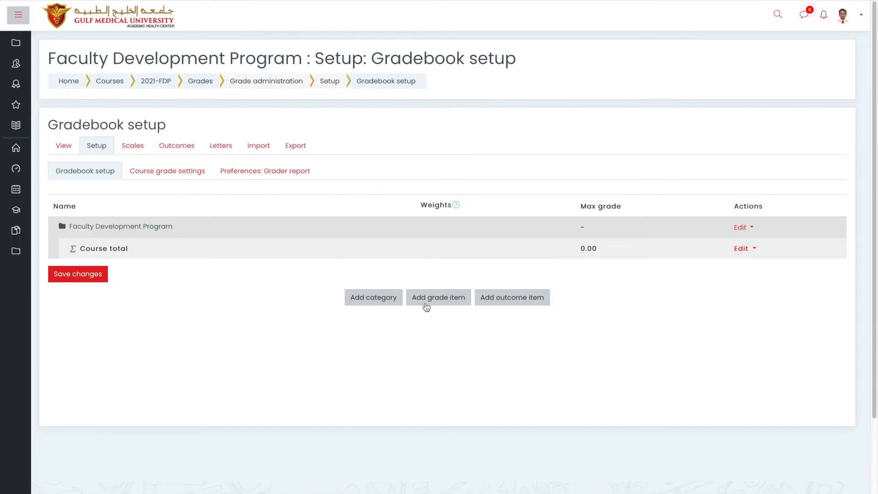
- Add a grade category named "Class Test" to the gradebook and save it
left_click(387, 298)
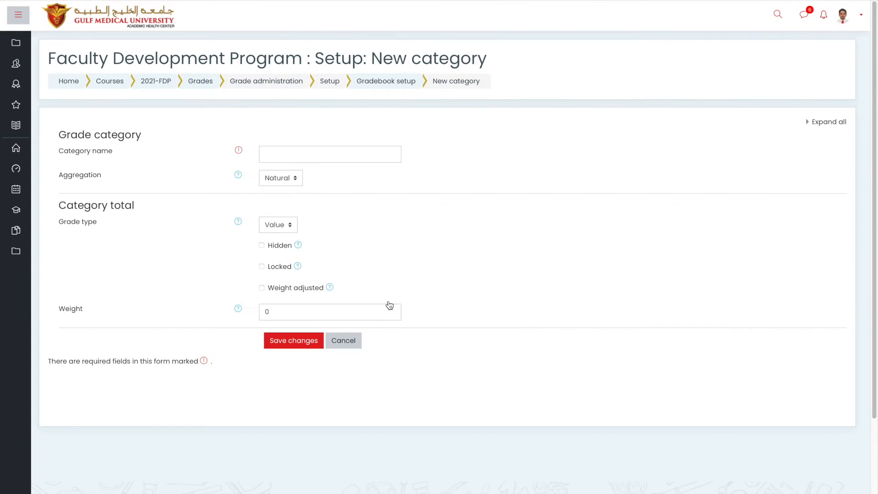
left_click(321, 161)
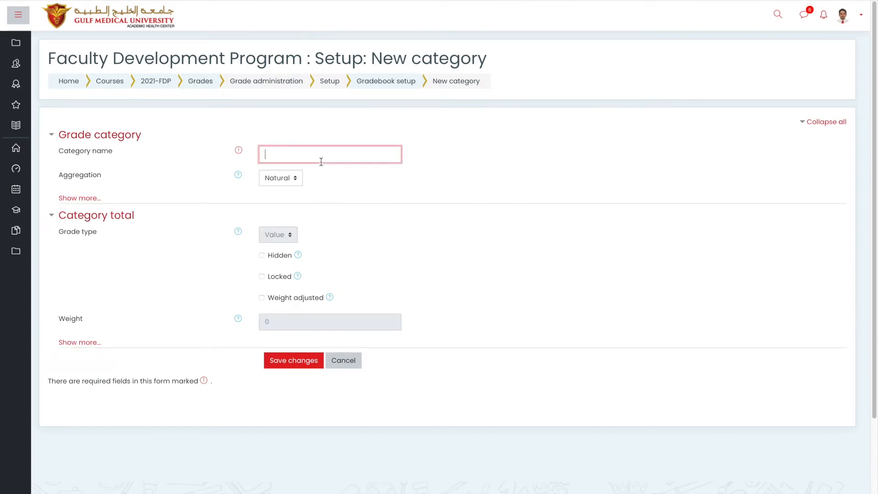
type("Class Test")
left_click(288, 363)
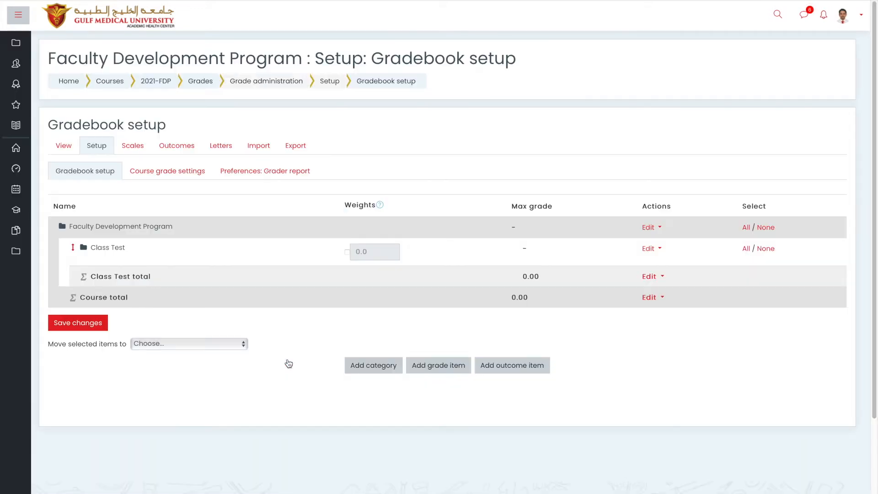
- Start a second grade category and name it "Assignment"
left_click(379, 366)
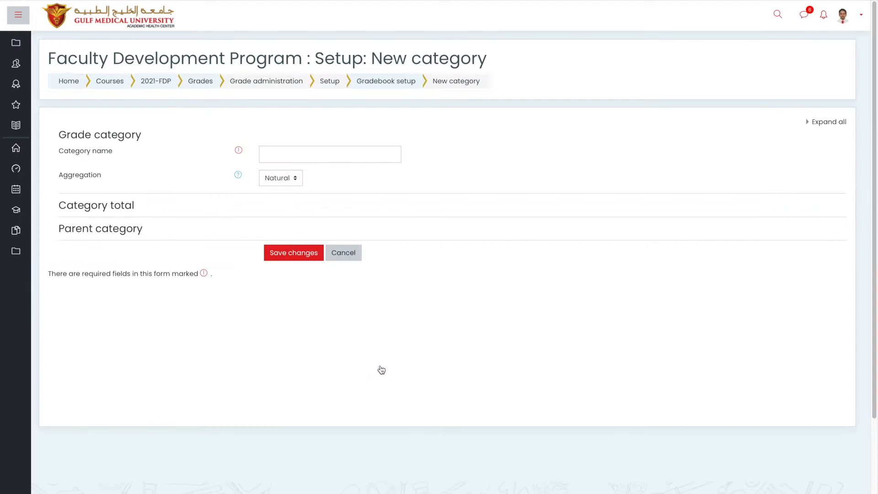
left_click(290, 147)
type("A")
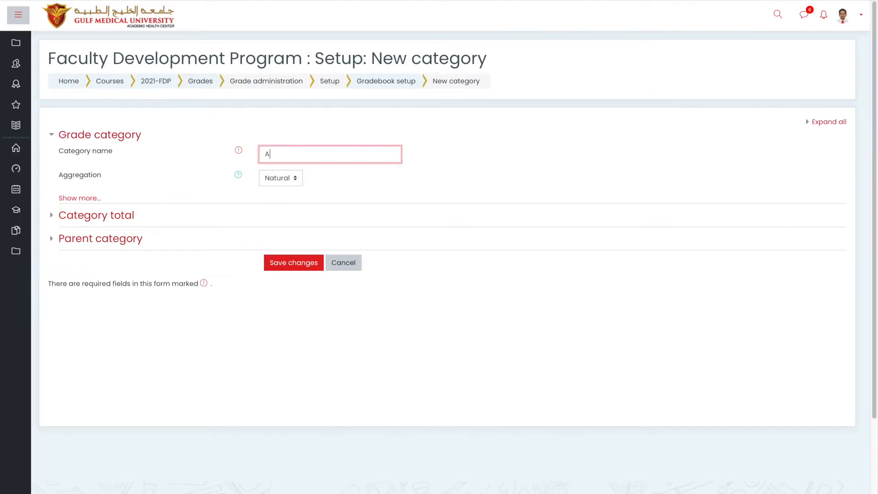
type("ssignment")
- Copy the category name into the expanded category total settings and make the category total name "Assignment(40)"
left_click_drag(313, 156, 262, 153)
key("ctrl+c")
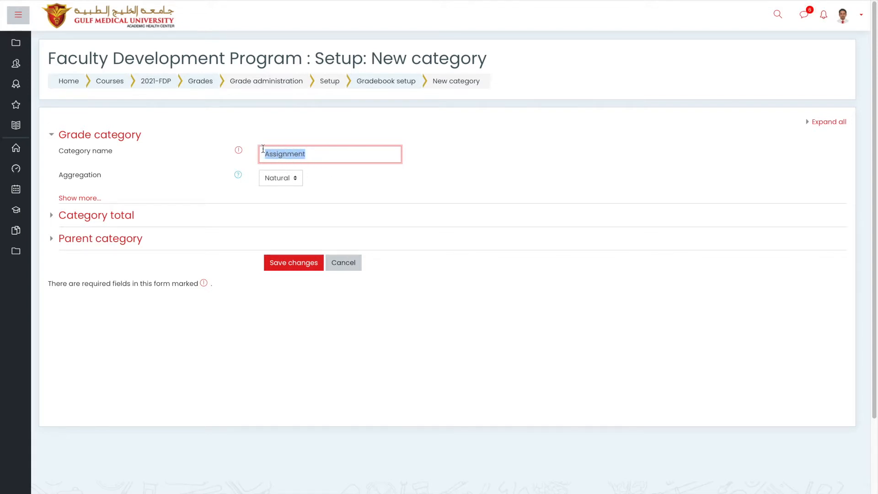
left_click(128, 221)
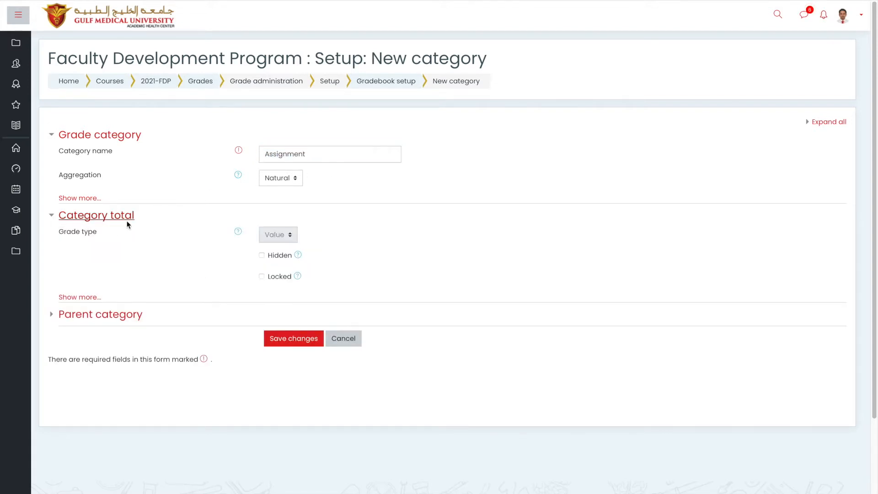
left_click(70, 296)
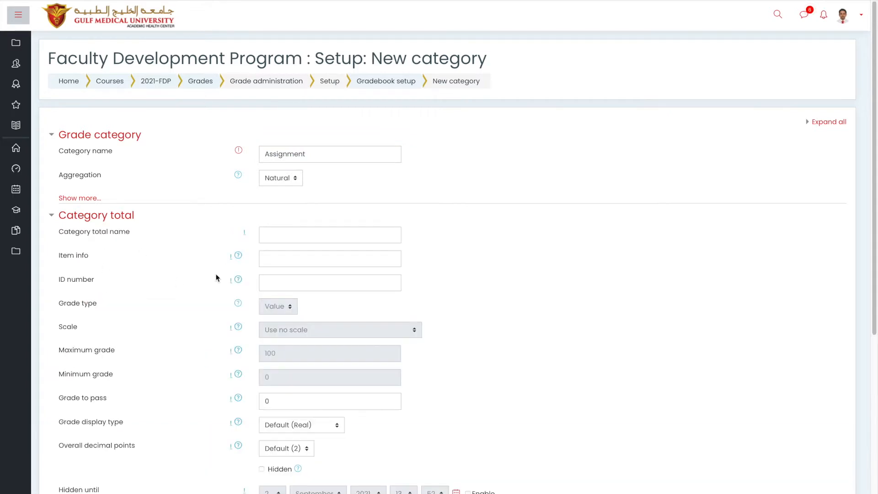
left_click(285, 238)
key("ctrl+v")
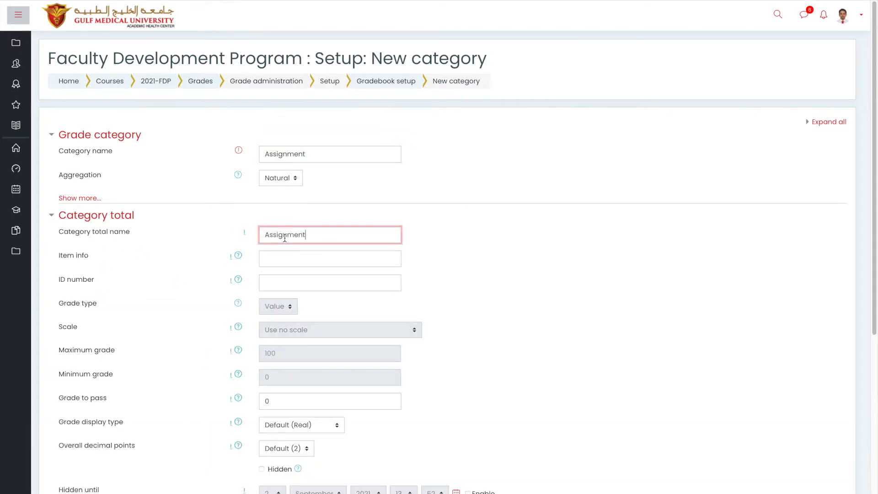
type("(40)")
left_click_drag(320, 234, 309, 235)
left_click_drag(327, 233, 254, 235)
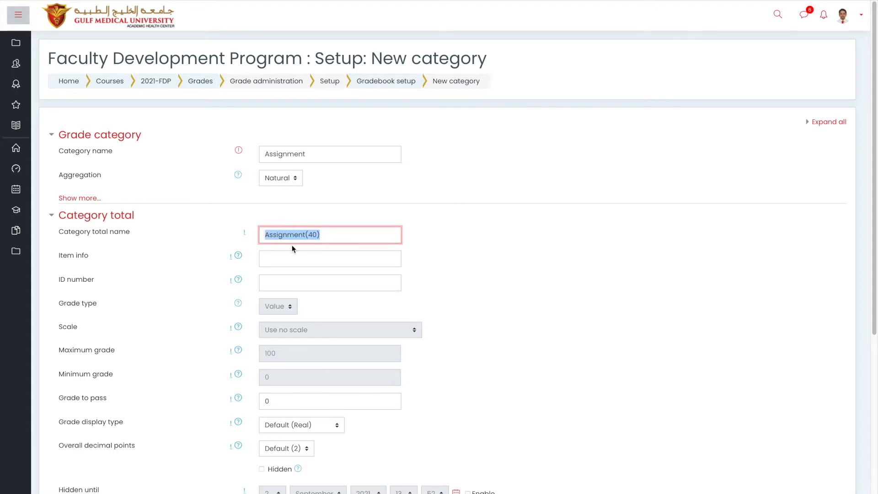
left_click(335, 234)
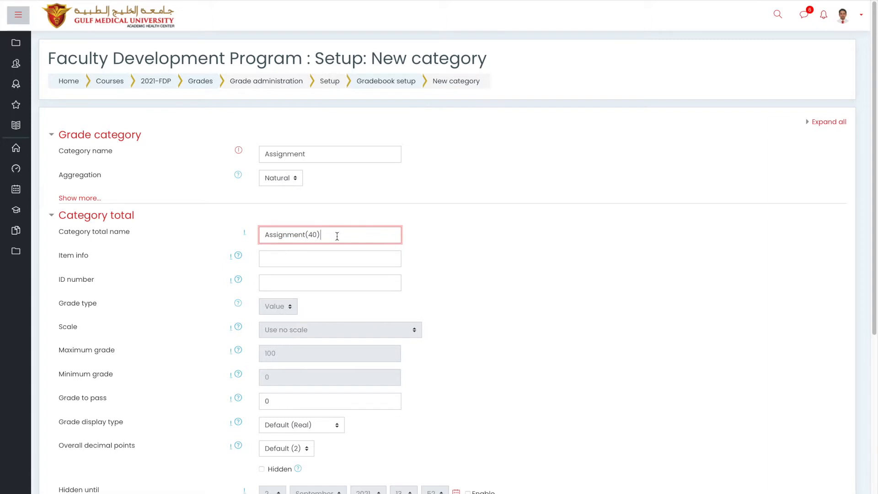
left_click(306, 234)
- Show the parent category settings and try Class Test as the parent before restoring Faculty Development Program
scroll(324, 241, "down", 5)
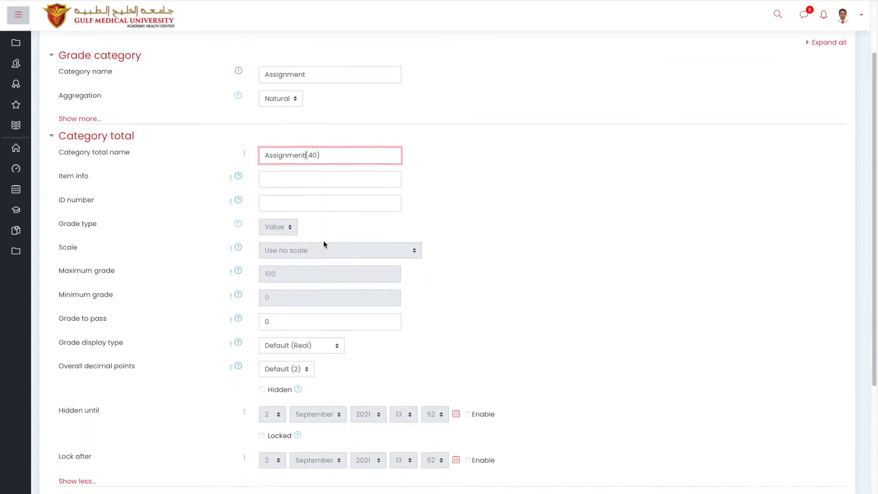
left_click(137, 320)
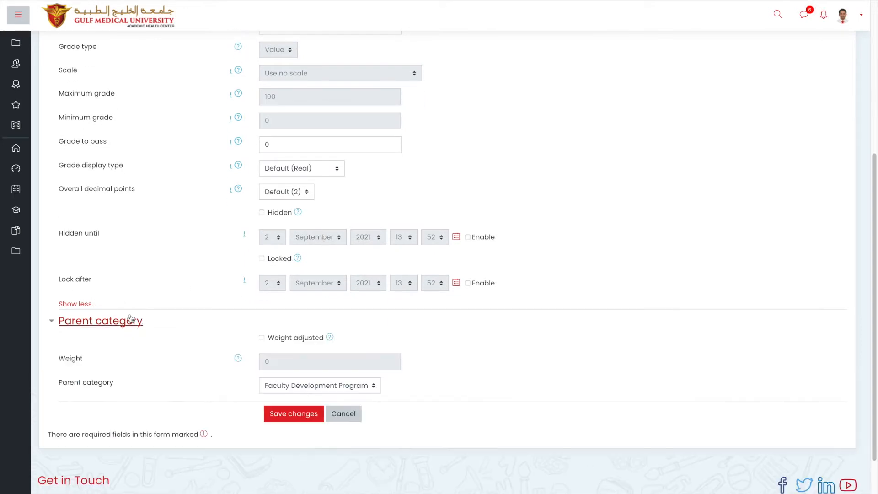
left_click(275, 385)
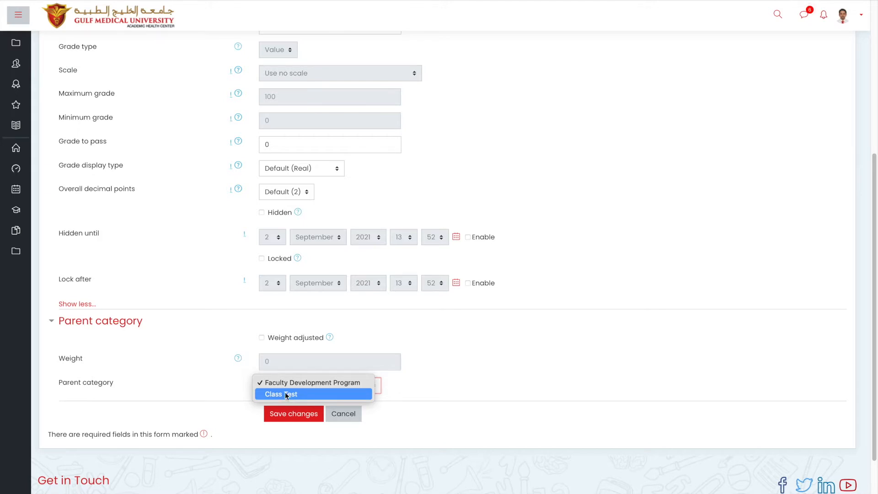
left_click(286, 395)
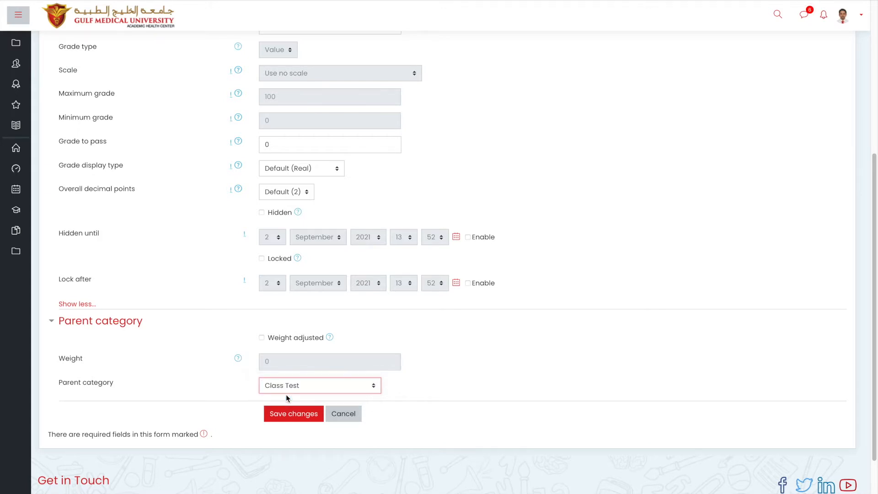
left_click(287, 388)
left_click(290, 372)
- Switch the Assignment category's parent to Class Test once more and set it back to Faculty Development Program
scroll(289, 375, "up", 5)
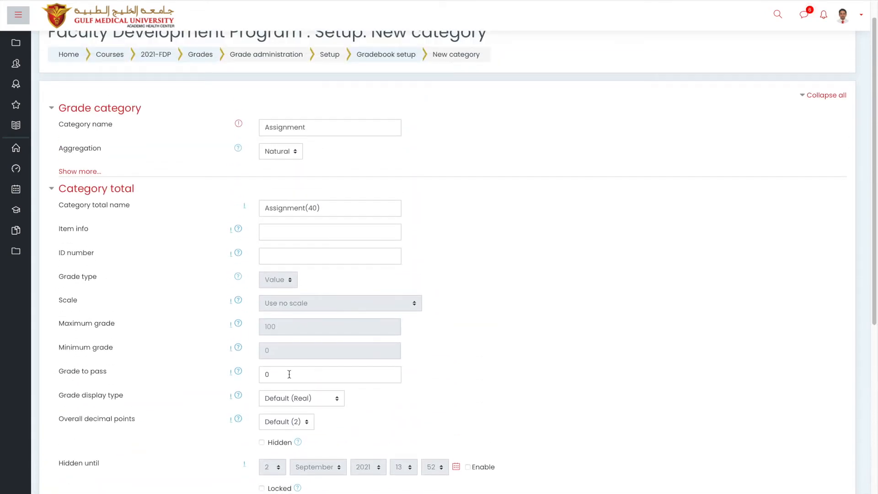
scroll(289, 374, "down", 7)
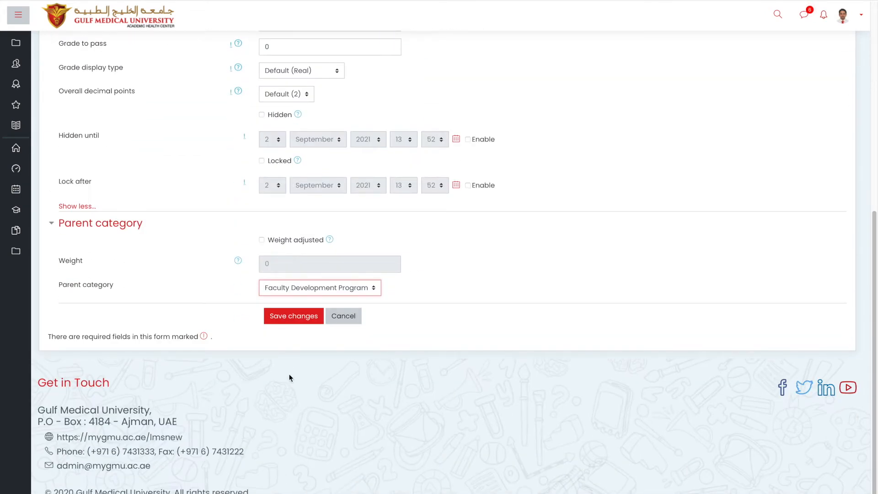
left_click(308, 294)
left_click(299, 286)
left_click(295, 292)
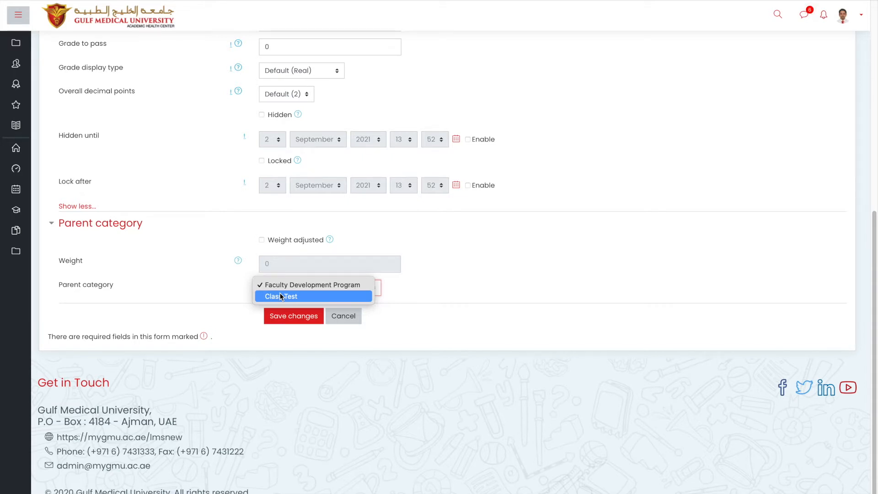
left_click(280, 296)
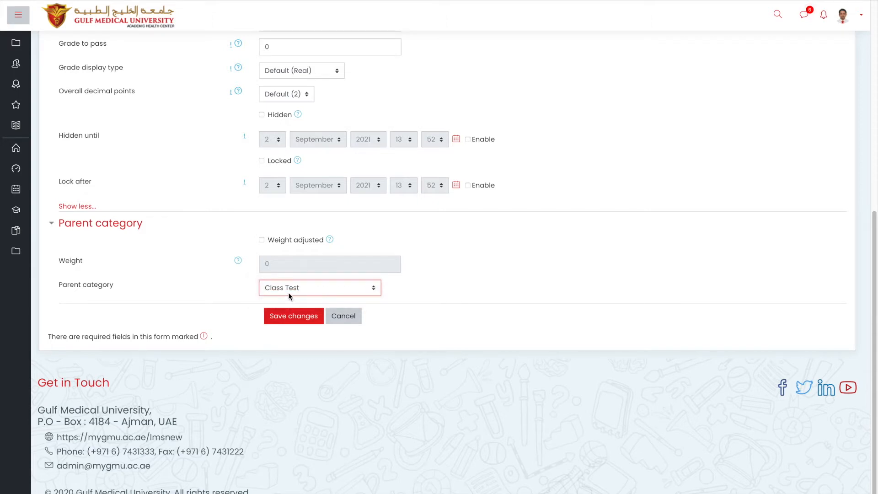
left_click(288, 296)
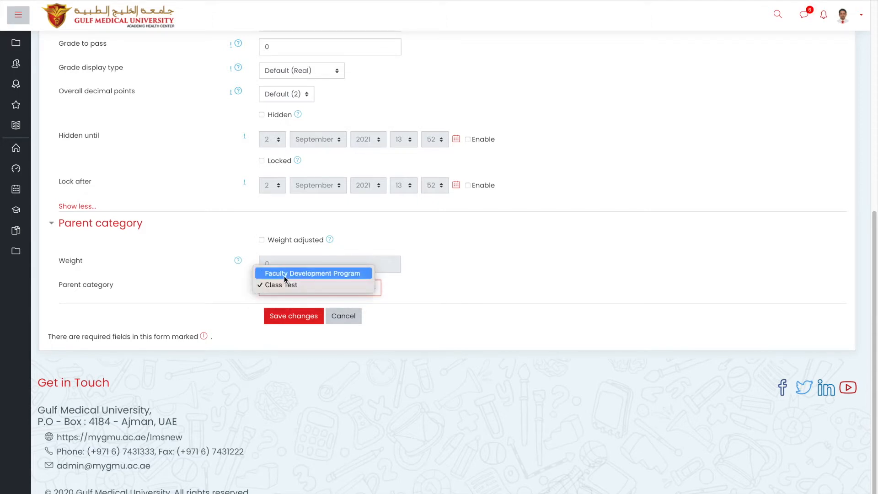
left_click(284, 276)
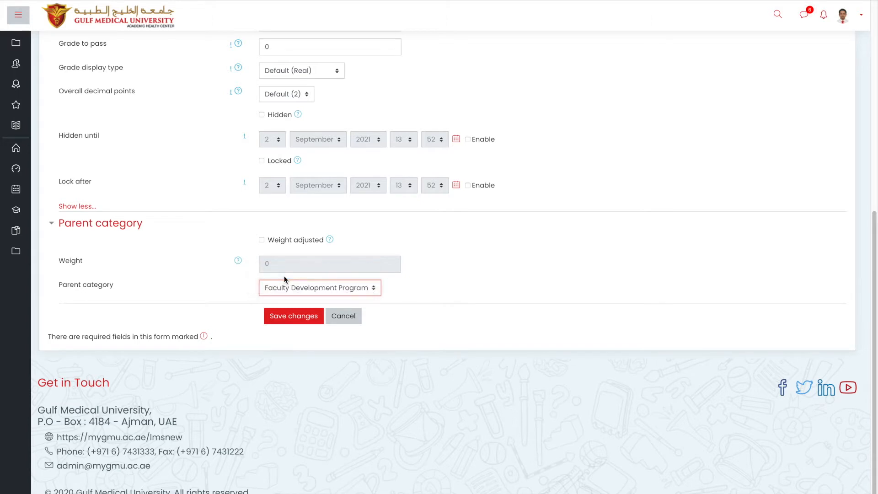
- Save the Assignment grade category and open the 2021-FDP course page with editing turned on
left_click(301, 321)
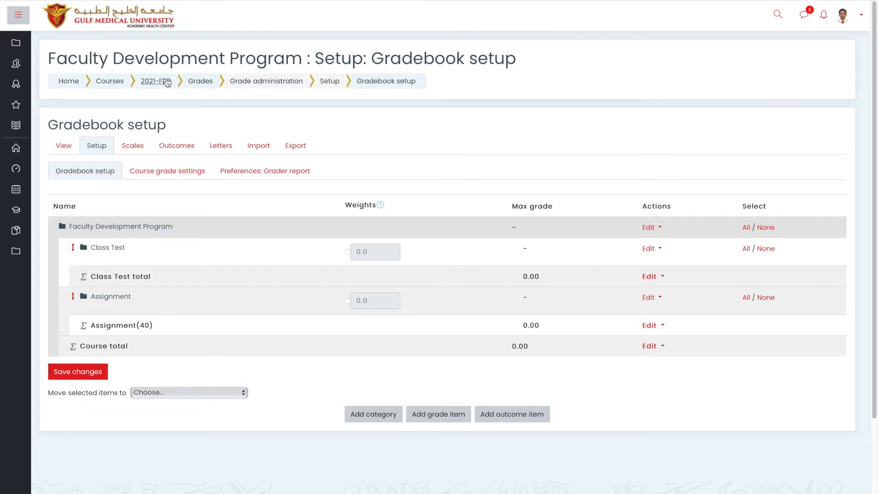
left_click(167, 83)
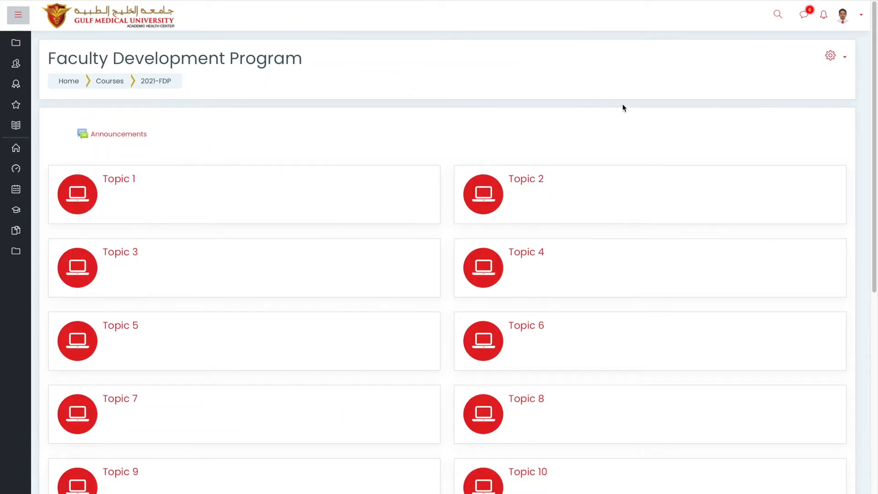
left_click(831, 55)
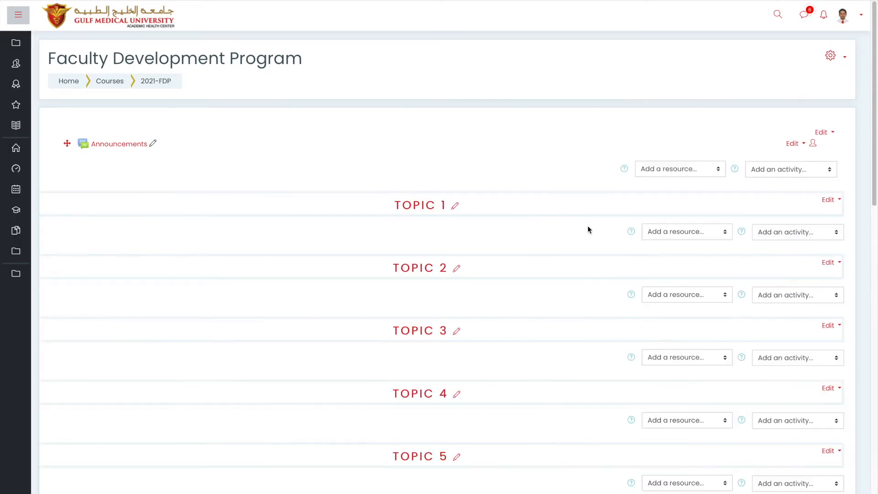
- Start a new Assignment activity in Topic 1 and try to save it without a name
left_click(791, 233)
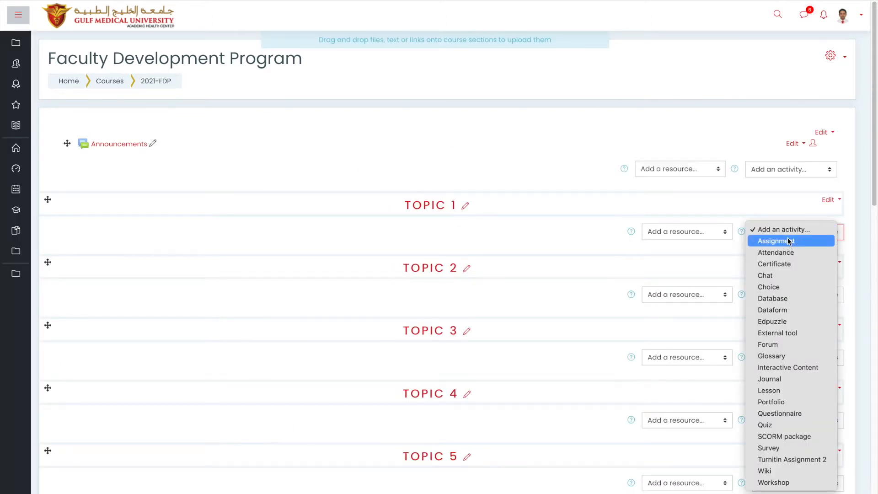
left_click(788, 237)
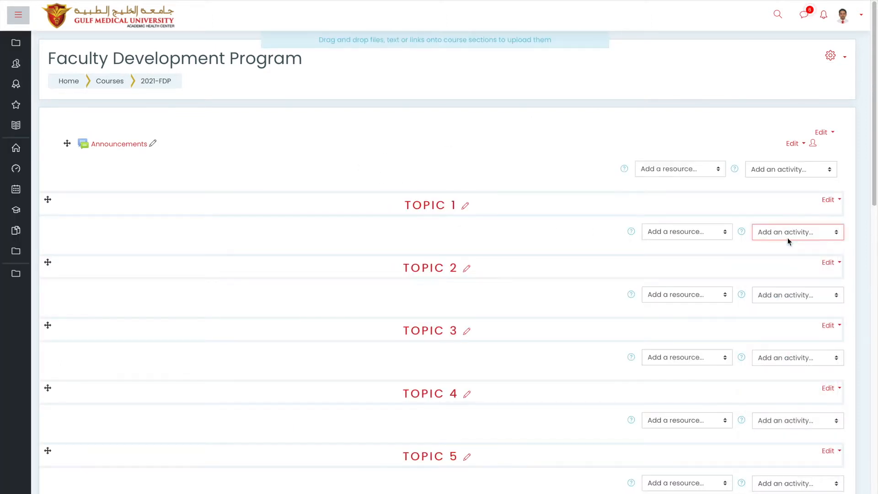
scroll(787, 238, "down", 10)
scroll(787, 237, "down", 2)
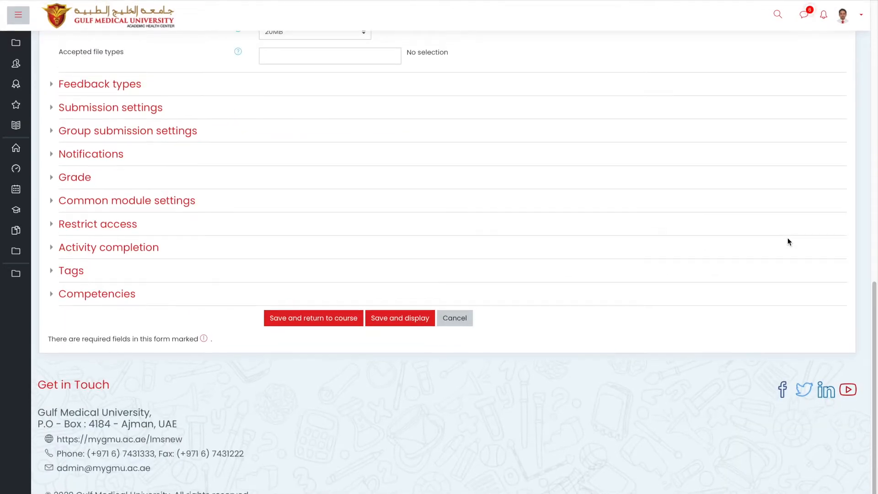
left_click(347, 323)
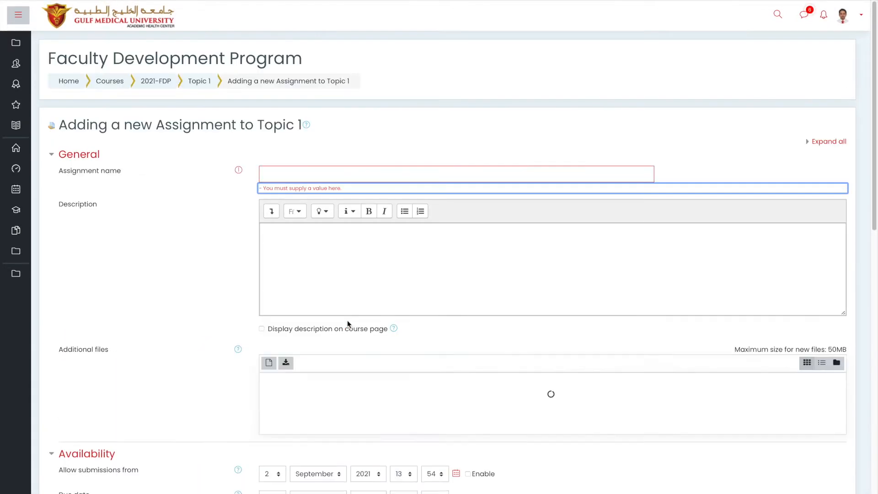
- Name the new Topic 1 assignment "Lecture 1" and save it, returning to the course
left_click(311, 179)
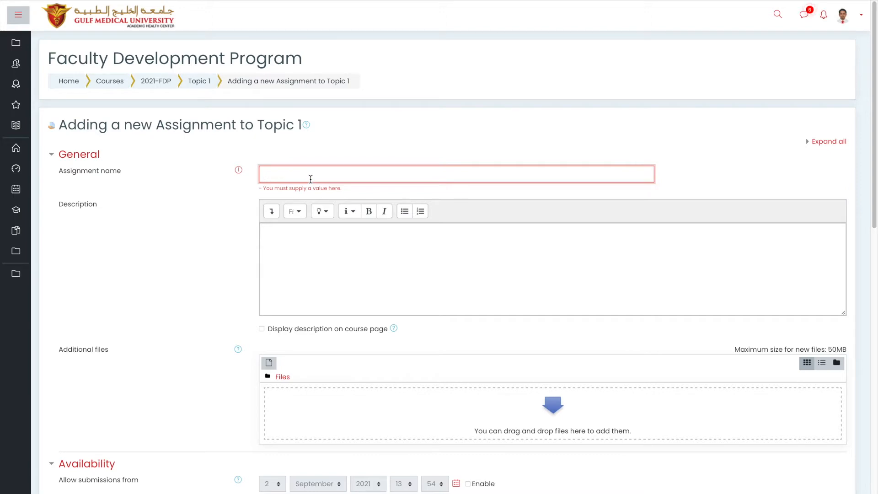
type("Lecture 1")
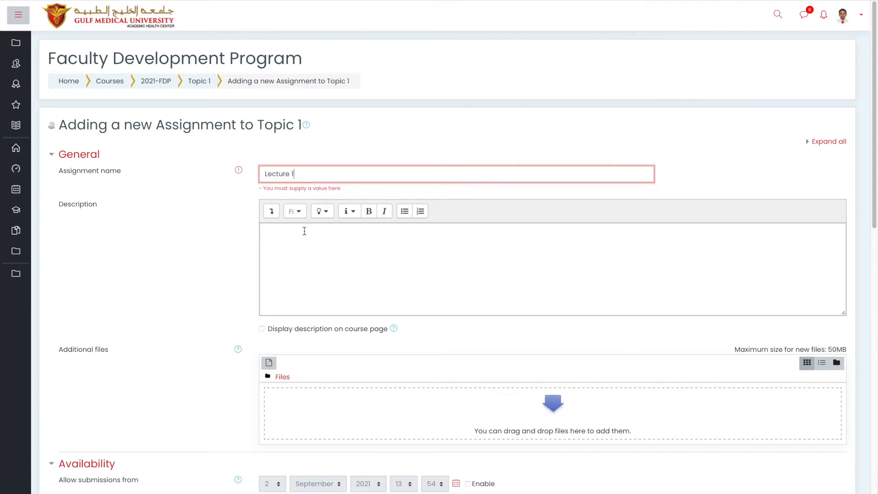
scroll(304, 230, "down", 15)
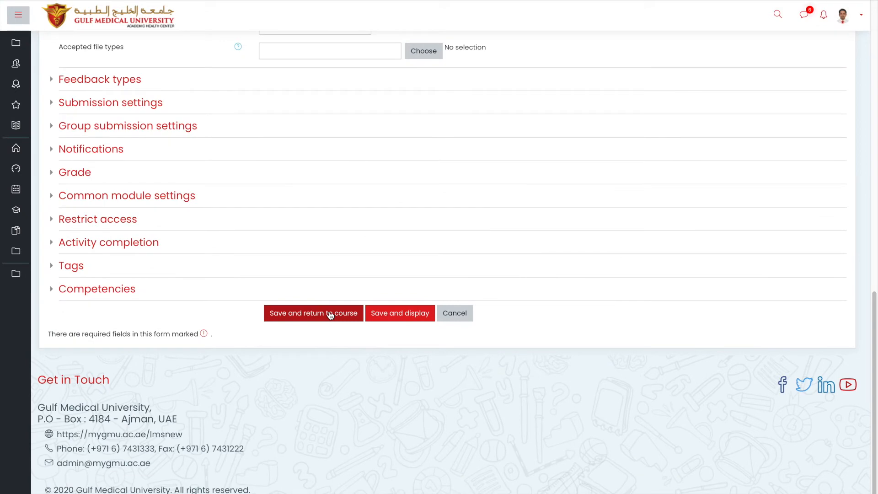
left_click(330, 316)
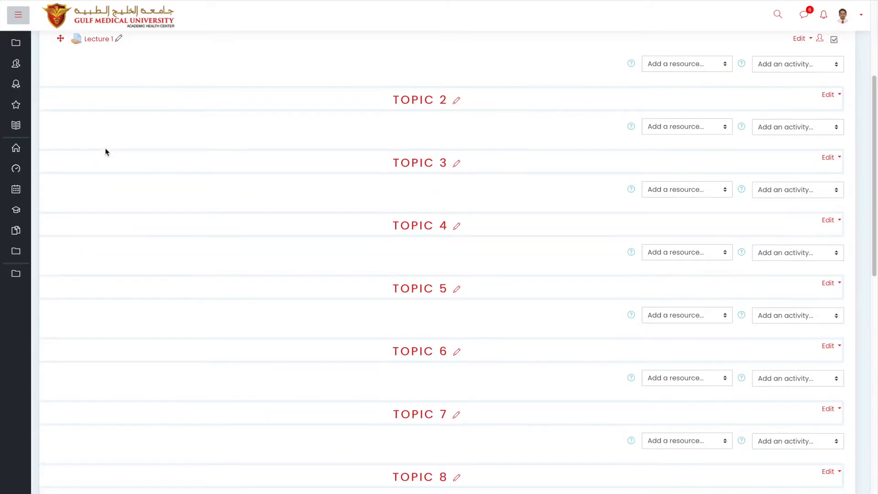
- View the course's grader report and the single view of the Lecture 1 grade item, and return to the report
left_click(16, 127)
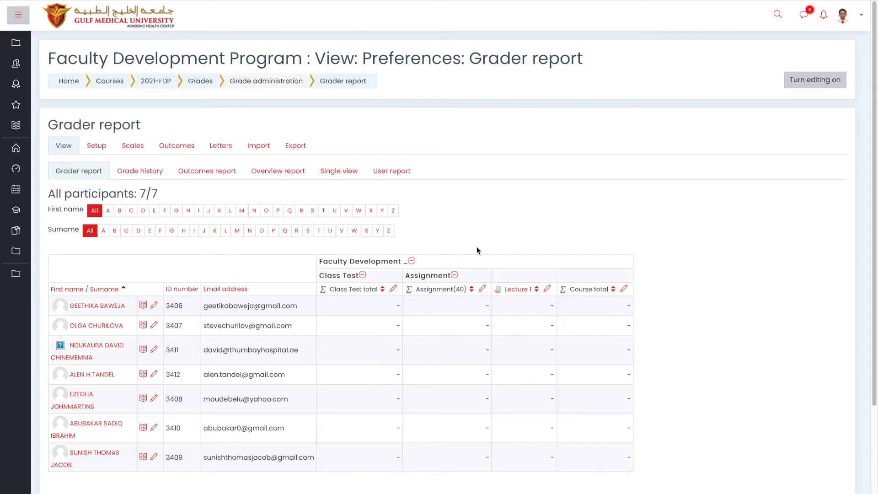
left_click(547, 290)
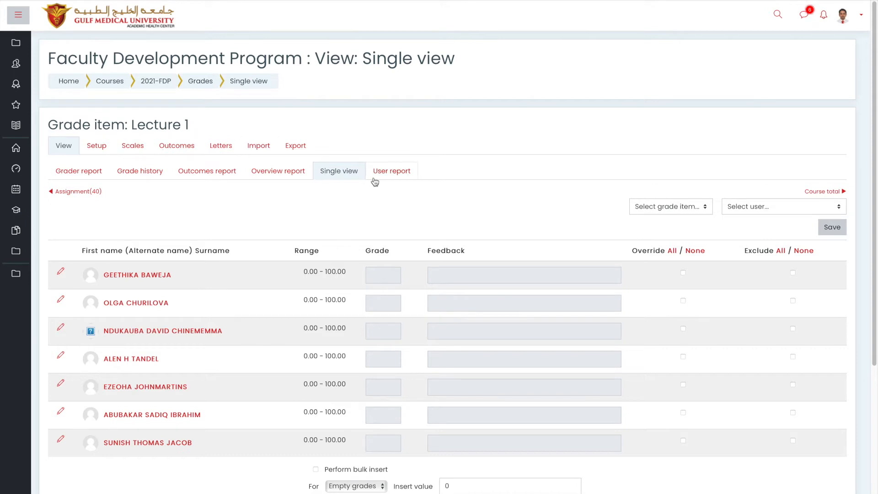
left_click(37, 1)
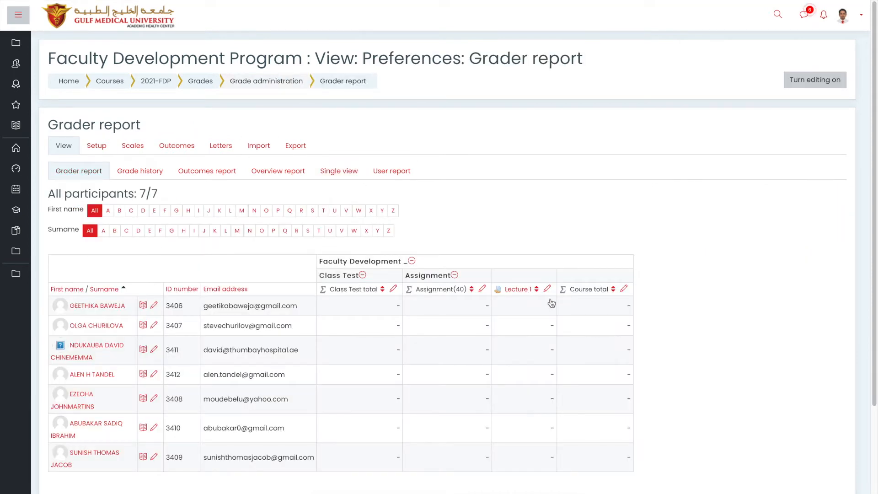
- Edit the Lecture 1 assignment's settings to use the Class Test grade category and save, returning to the course
left_click(517, 293)
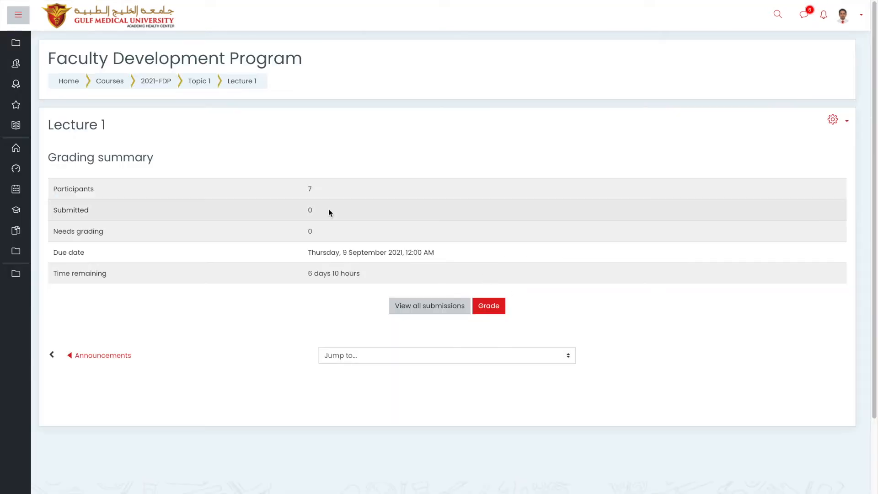
left_click(833, 122)
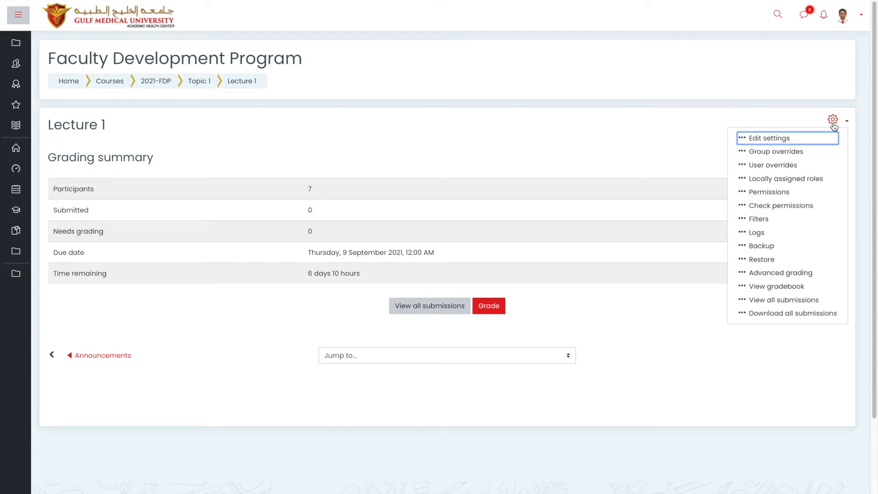
left_click(775, 138)
scroll(512, 251, "down", 8)
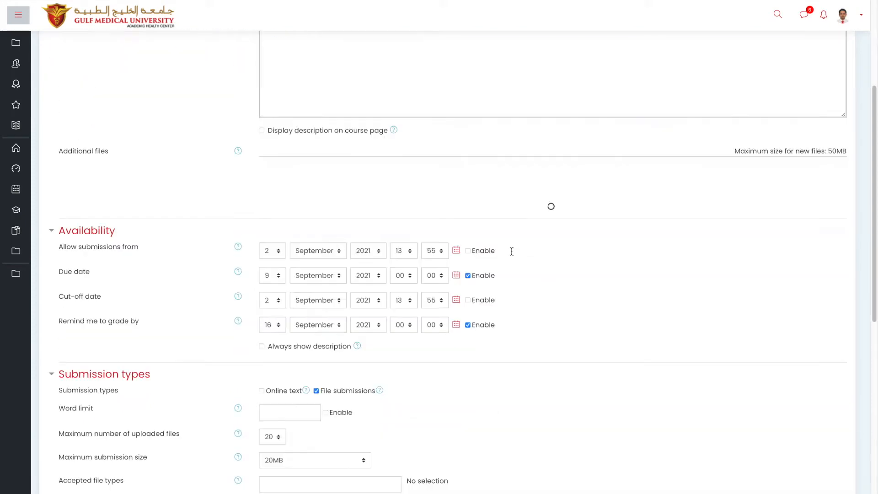
scroll(511, 255, "down", 5)
scroll(96, 194, "up", 1)
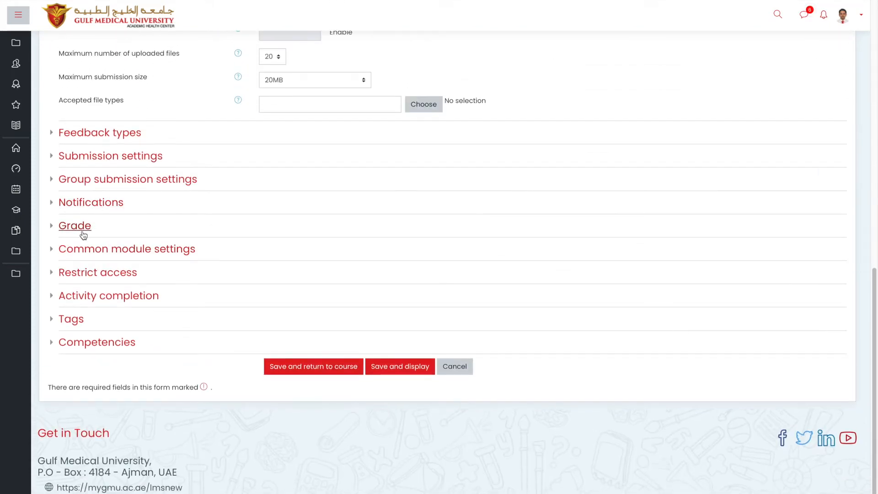
left_click(78, 226)
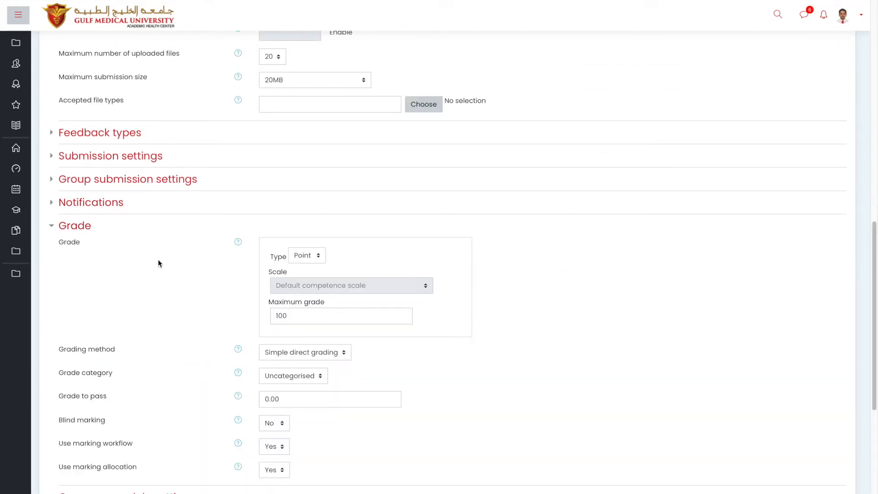
left_click(300, 382)
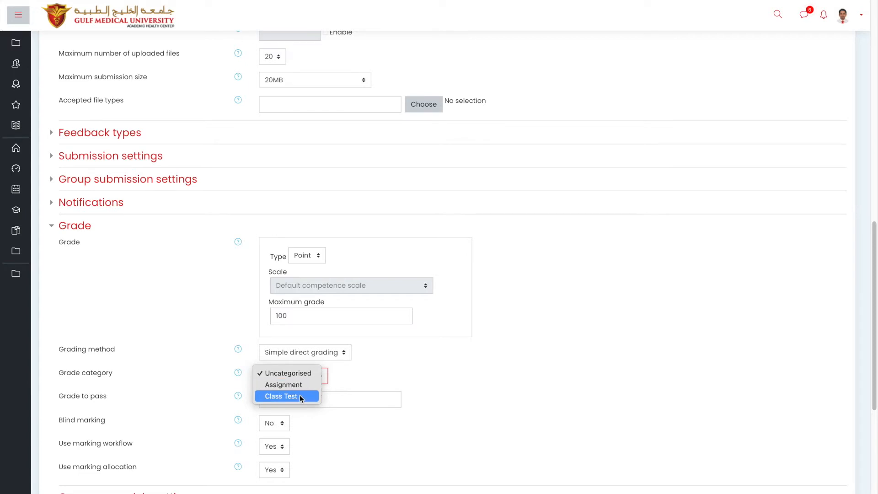
left_click(300, 396)
scroll(300, 396, "down", 5)
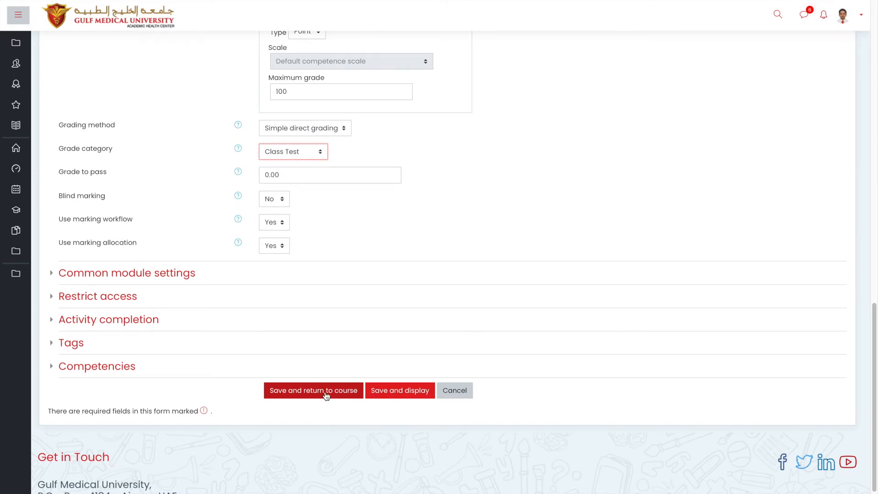
left_click(355, 392)
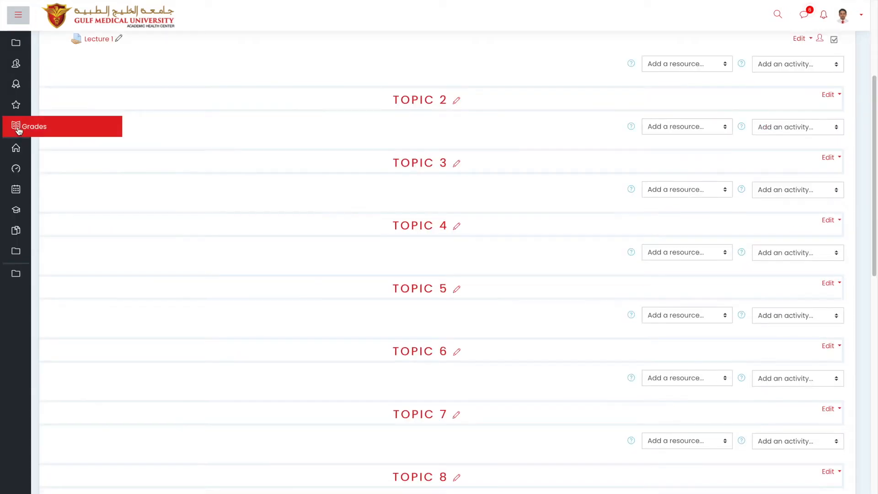
- Check the placement of Lecture 1 in the grader report and in the gradebook setup
left_click(18, 131)
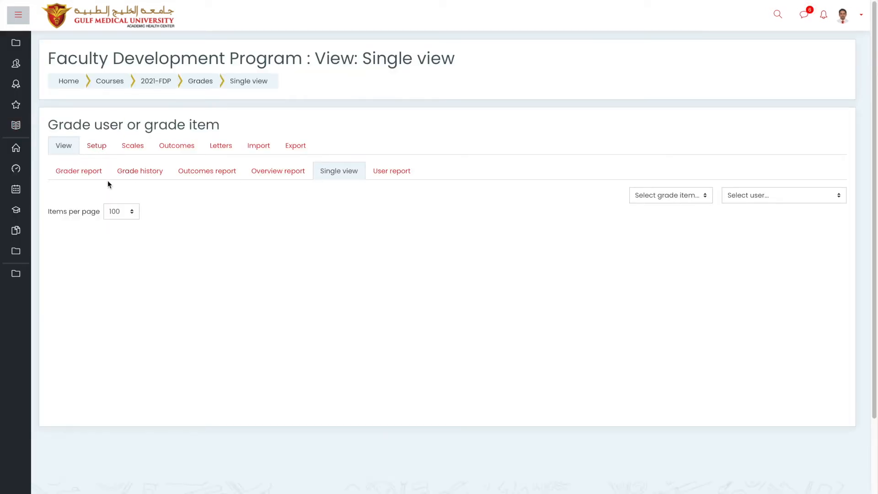
left_click(82, 177)
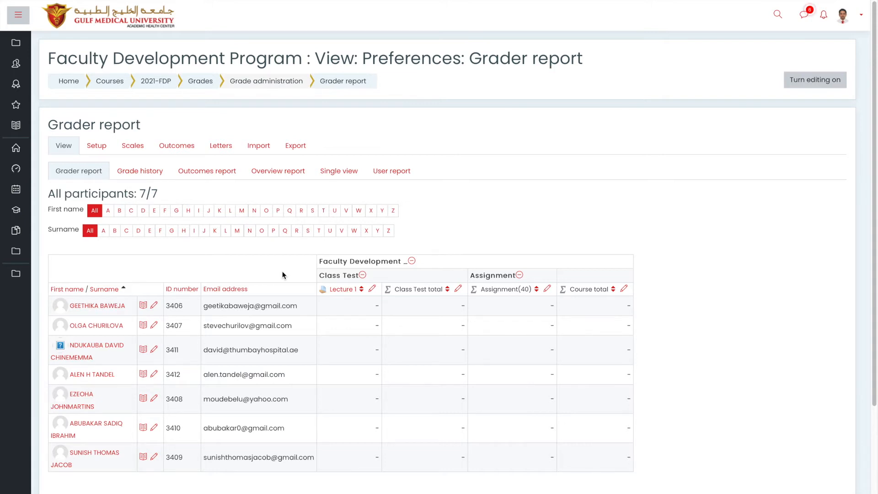
left_click(97, 147)
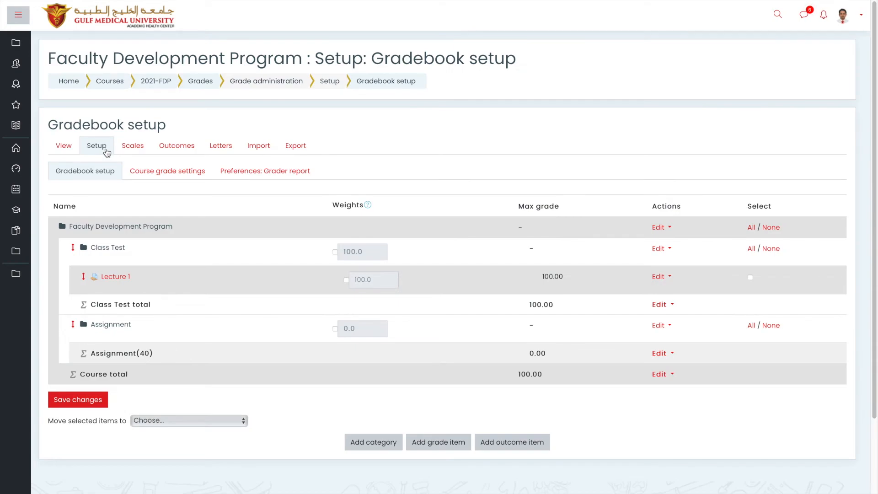
- Start a new grade item in the gradebook and name it "Midsemester"
left_click(440, 443)
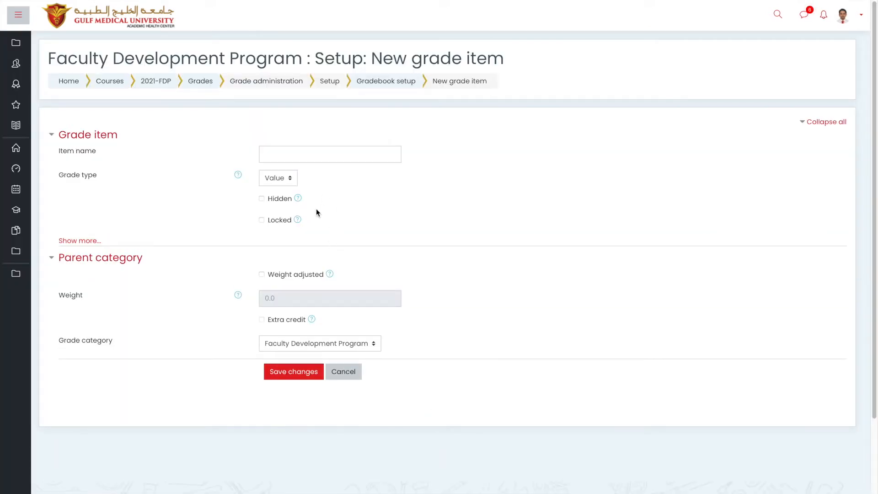
left_click(310, 153)
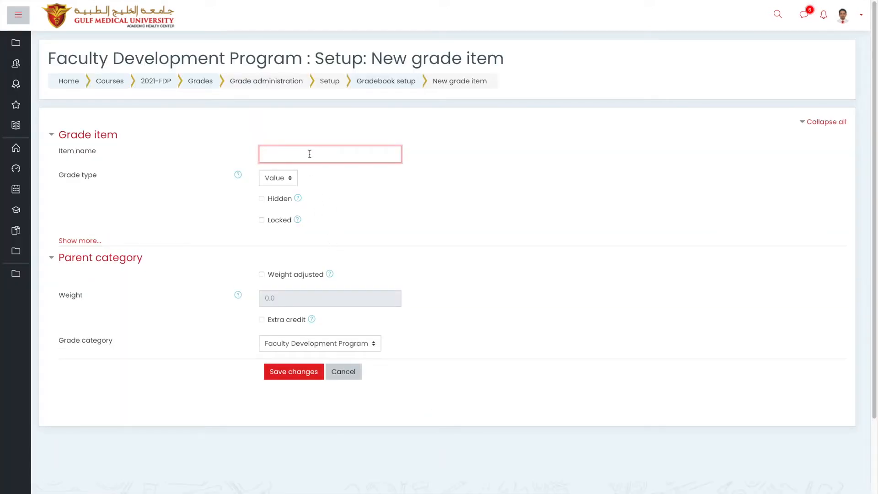
type("Midsemster")
right_click(286, 156)
left_click(274, 159)
left_click(311, 155)
left_click(279, 155)
left_click(320, 154)
key("BackSpace")
key("BackSpace")
key("BackSpace")
key("BackSpace")
key("BackSpace")
key("BackSpace")
key("BackSpace")
key("BackSpace")
type("semester")
left_click(375, 192)
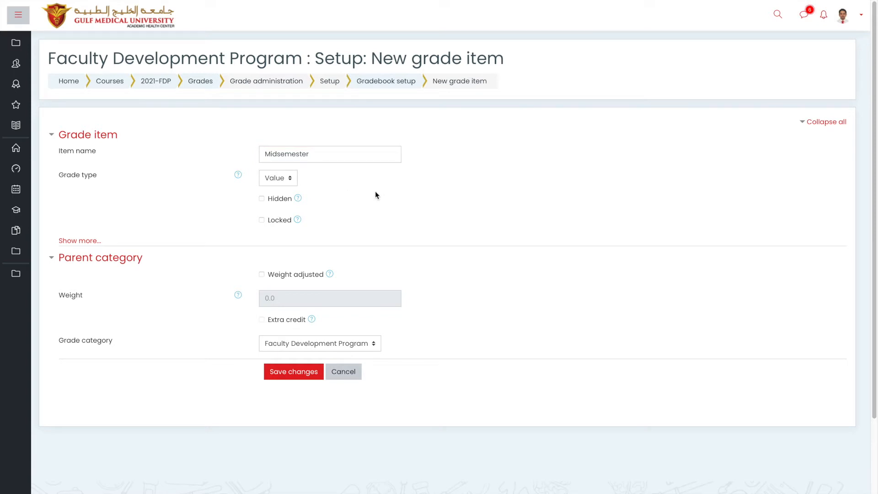
- Show the additional settings of the Midsemester grade item and set its maximum grade to 30.00
scroll(251, 233, "down", 1)
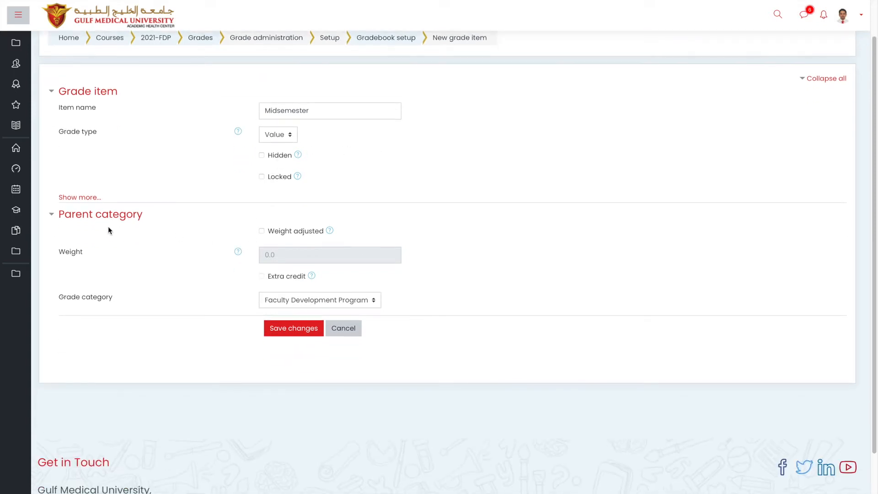
left_click(87, 199)
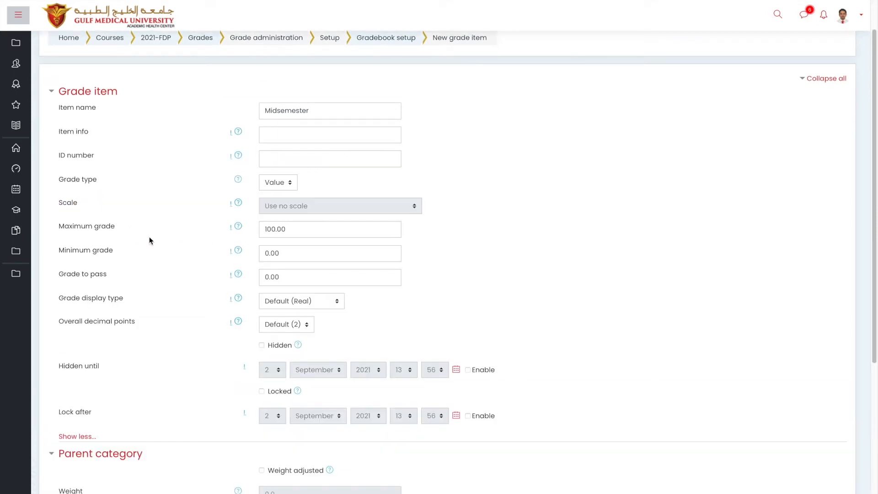
left_click(276, 229)
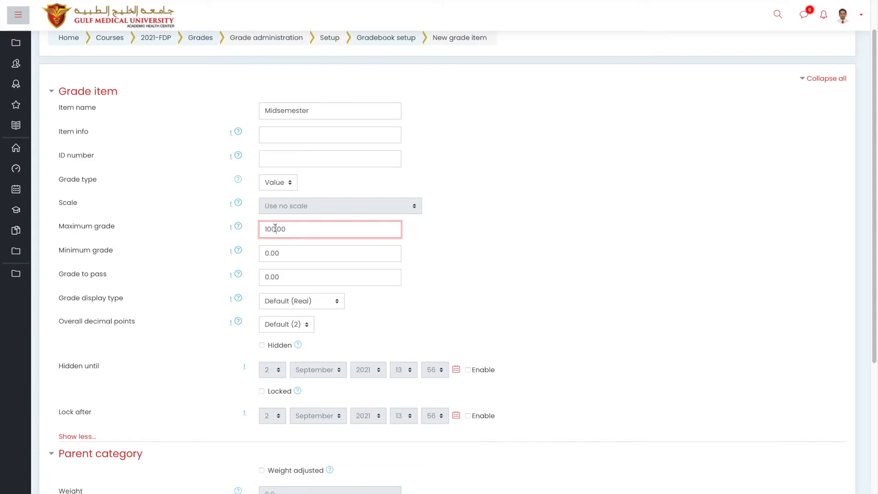
key("BackSpace")
key("BackSpace")
key("BackSpace")
key("BackSpace")
type("30")
- Look through the grade type options for the Midsemester item, leaving Value selected
left_click(277, 188)
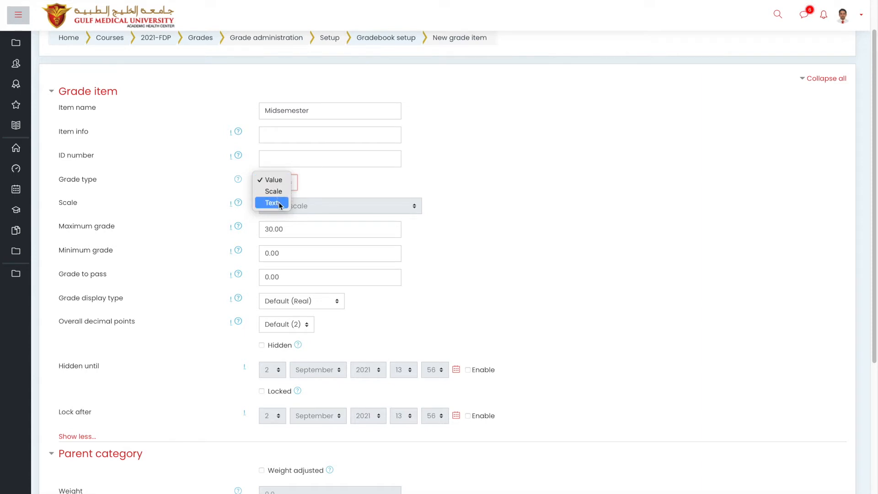
left_click(338, 182)
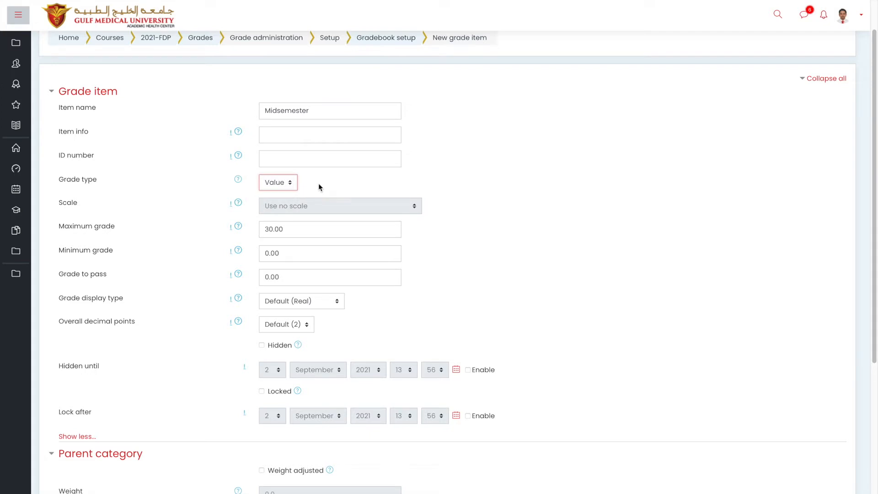
left_click(279, 182)
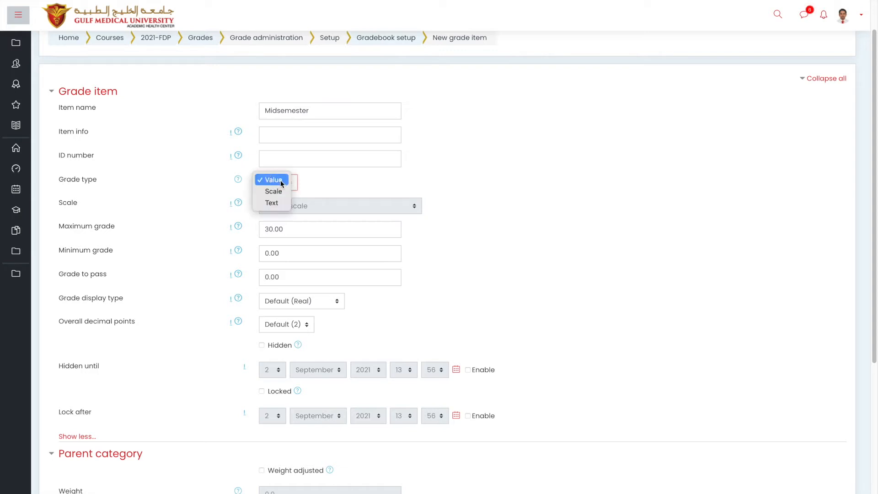
left_click(317, 194)
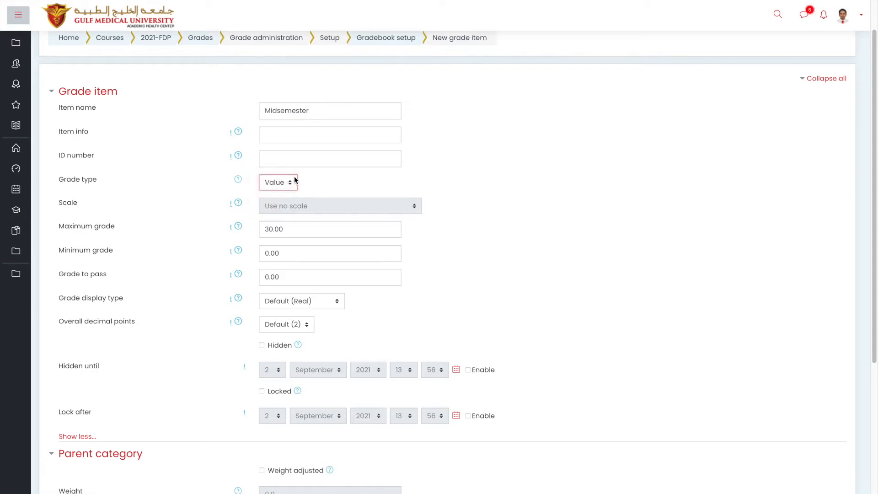
- Place the Midsemester grade item in the Assignment grade category
left_click(295, 181)
left_click(330, 189)
scroll(326, 198, "down", 3)
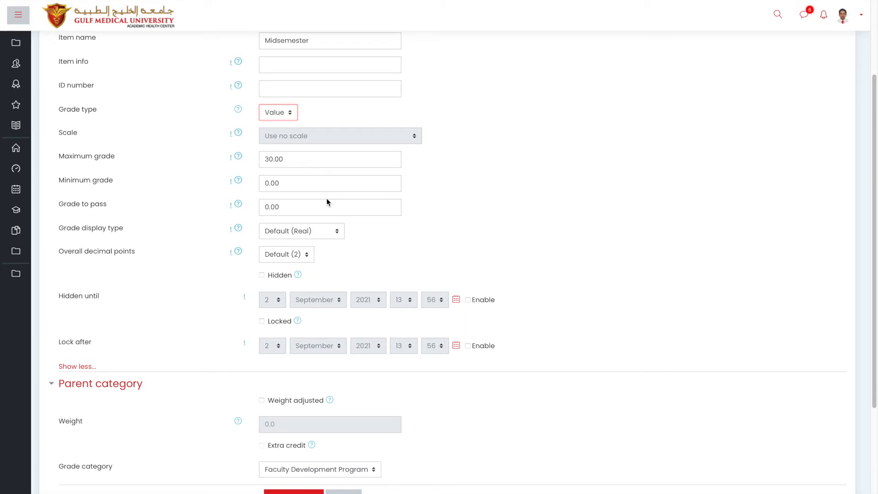
scroll(326, 198, "down", 2)
left_click(315, 431)
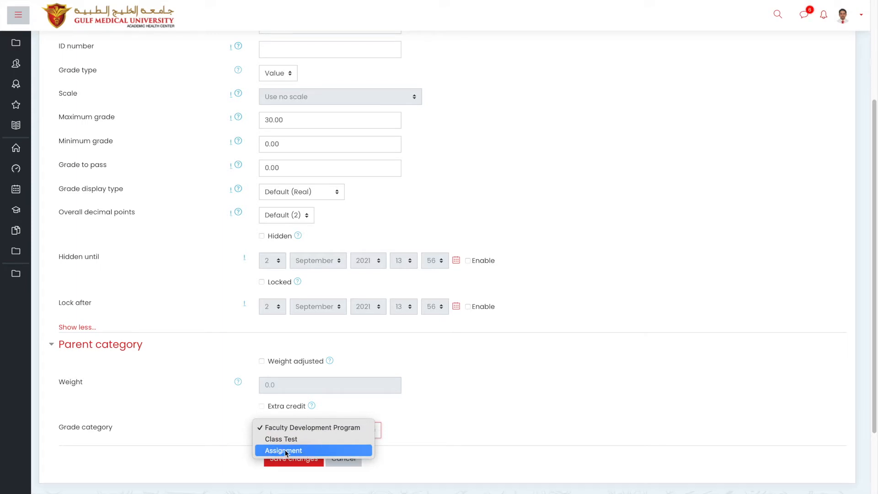
left_click(292, 451)
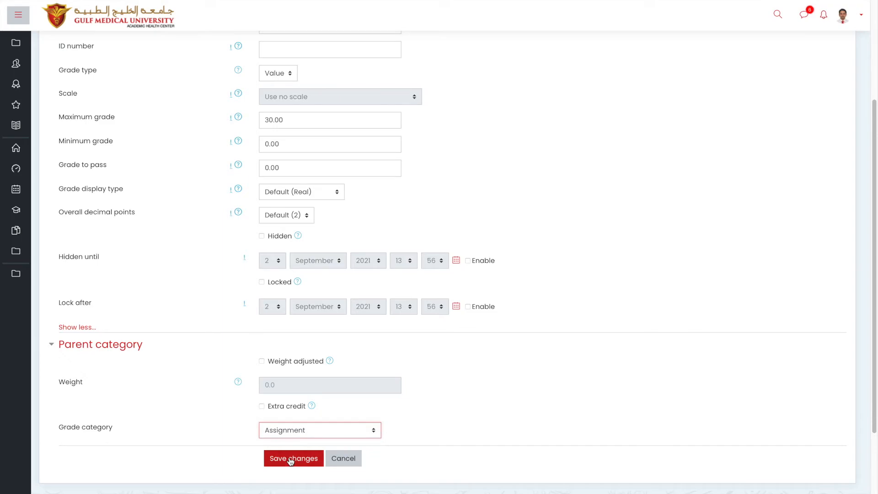
left_click(295, 434)
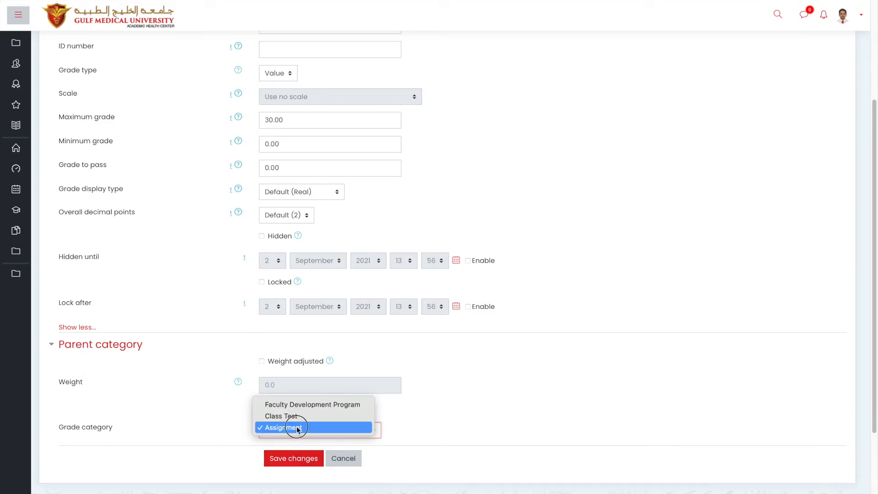
left_click(297, 428)
- Review the Midsemester item's settings and save the new grade item
scroll(392, 401, "up", 2)
scroll(392, 402, "up", 1)
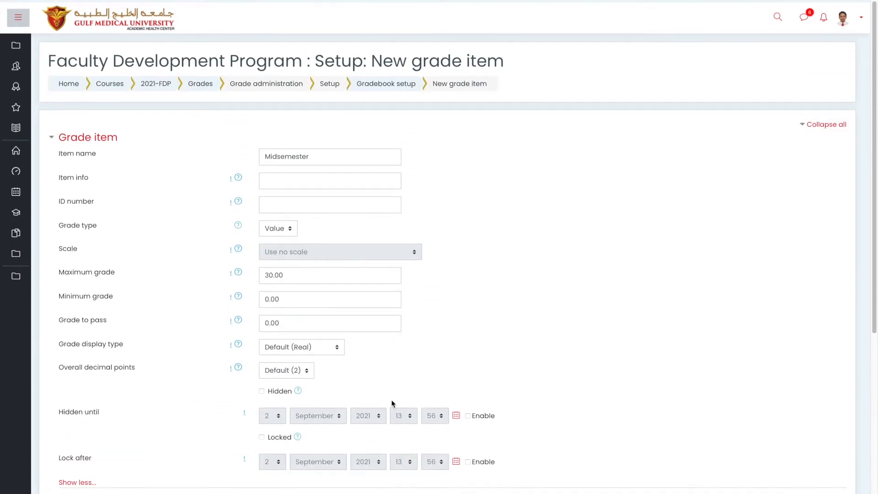
scroll(392, 401, "down", 5)
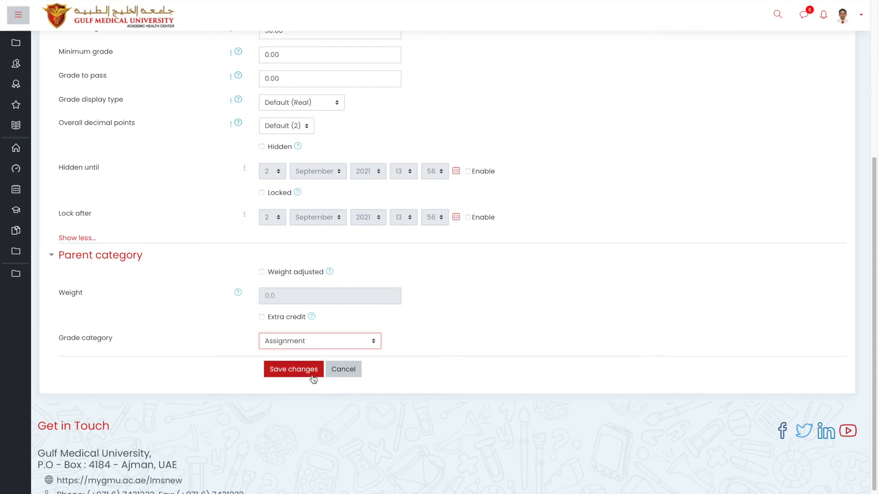
scroll(313, 379, "up", 5)
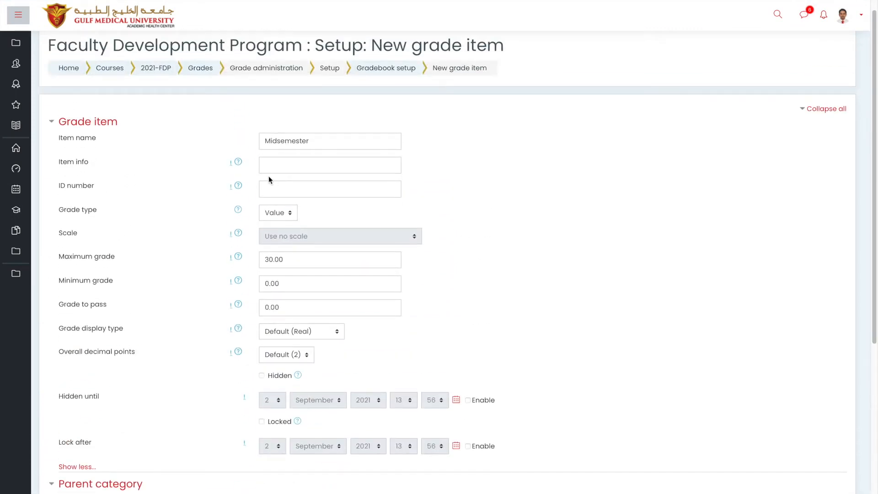
scroll(296, 182, "down", 2)
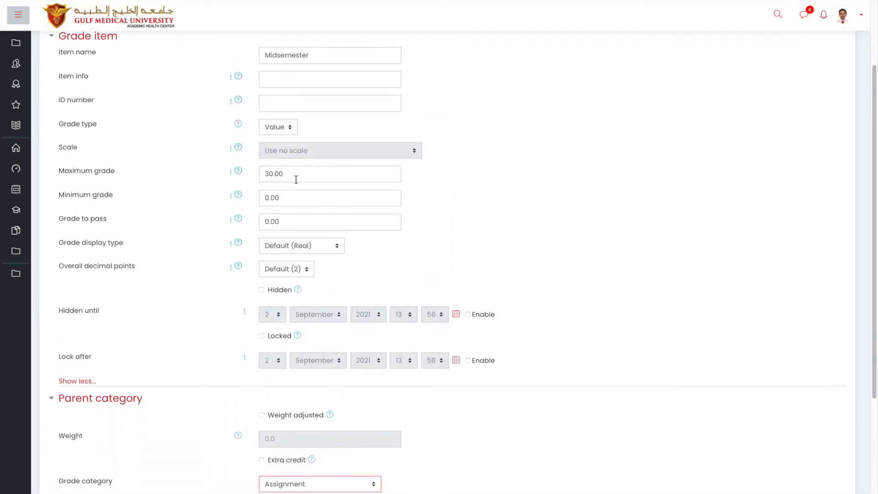
scroll(296, 180, "down", 4)
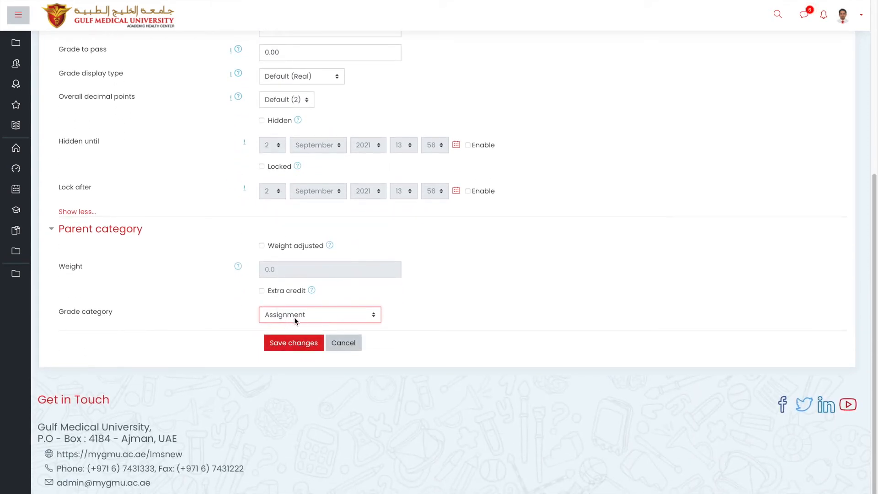
left_click(296, 344)
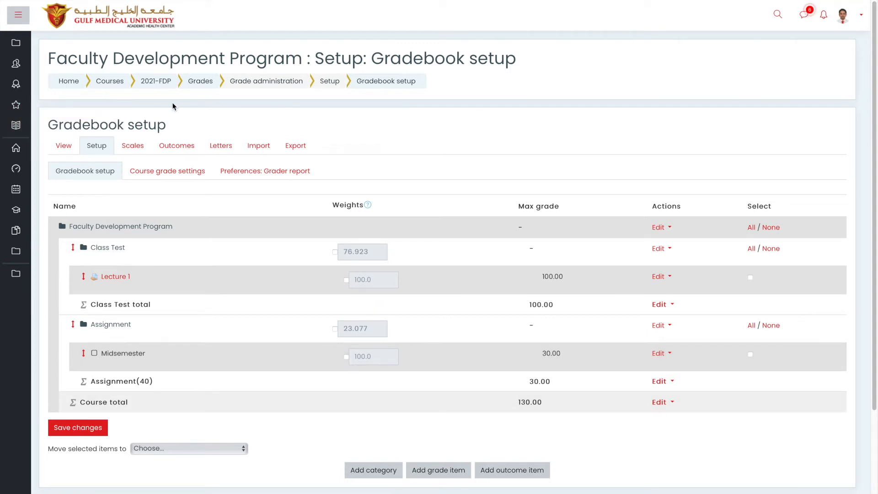
- Look through the CSV file and Paste from spreadsheet options for importing grades
left_click(265, 152)
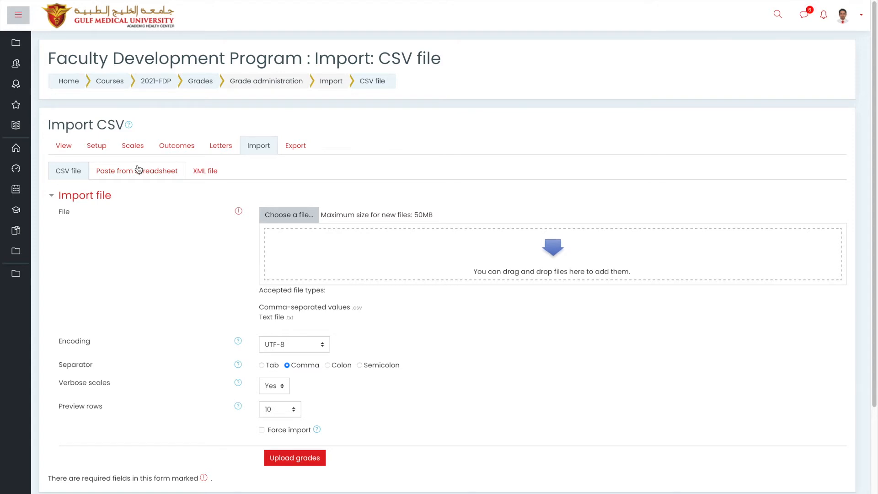
left_click(107, 176)
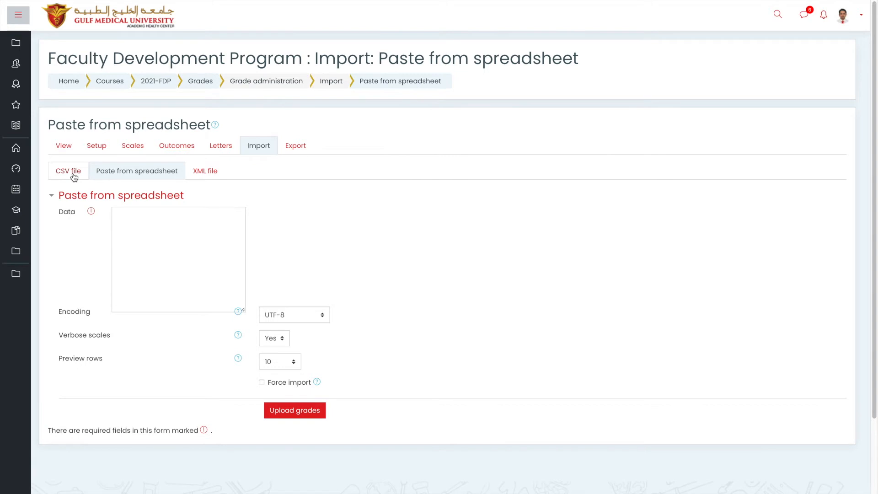
left_click(74, 178)
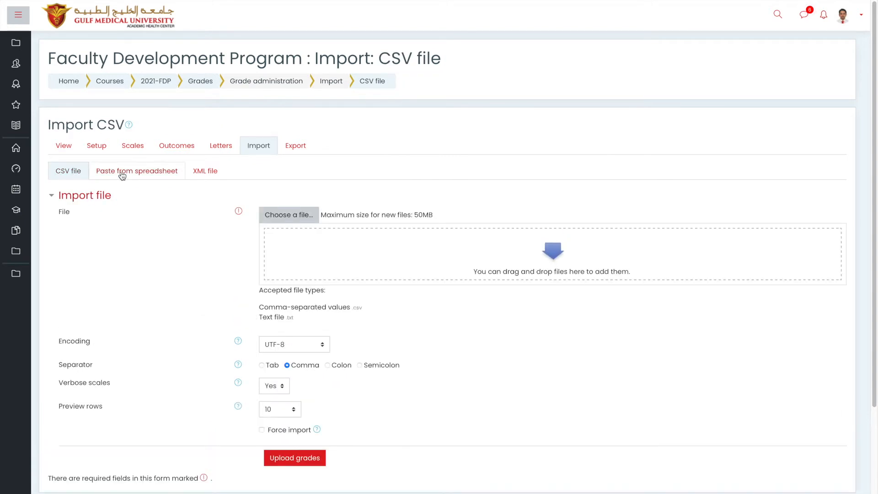
left_click(122, 176)
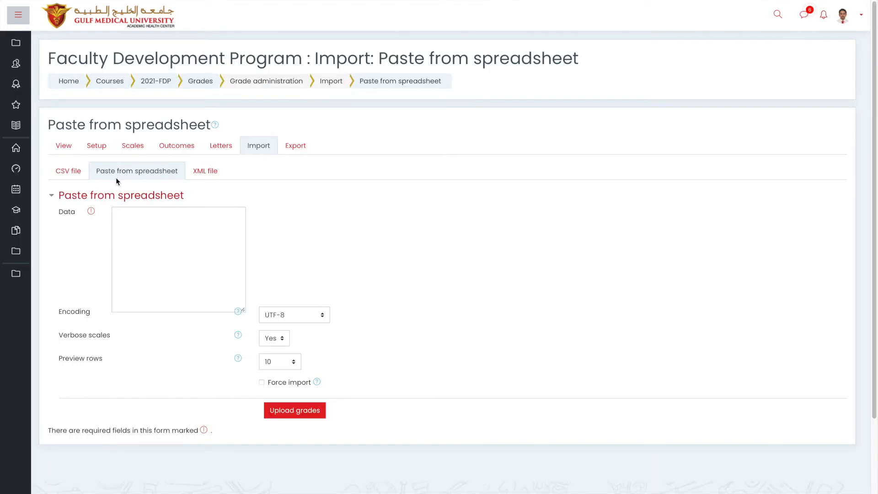
left_click(72, 178)
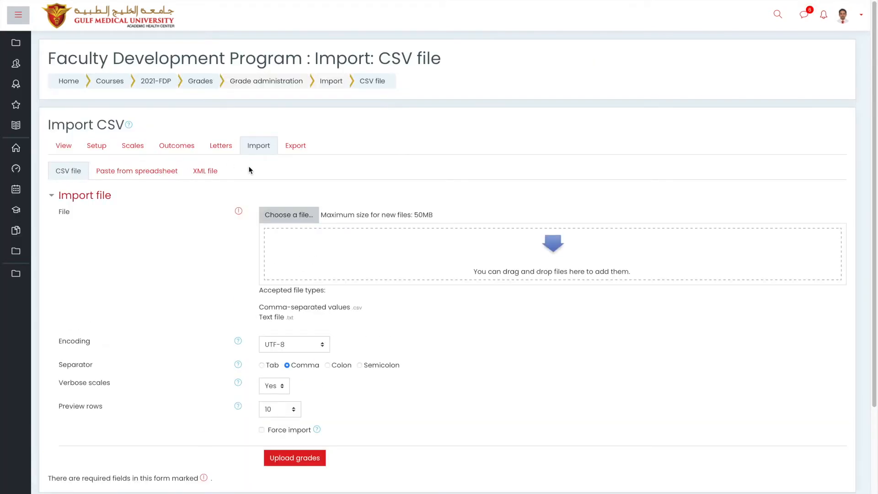
- Bring up the grade export to OpenDocument spreadsheet and deselect all grade items
left_click(289, 152)
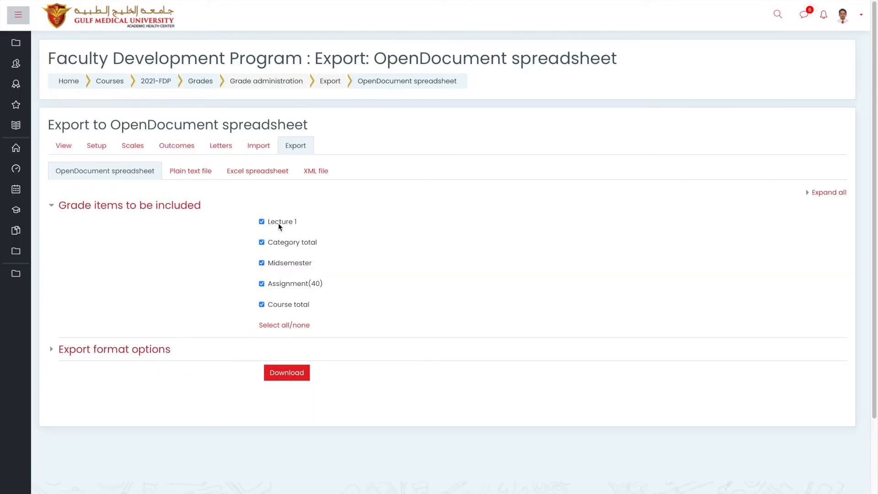
left_click(295, 326)
- Examine the Assignment(40) and Category total entries among the grade items available for export
left_click_drag(328, 282, 267, 283)
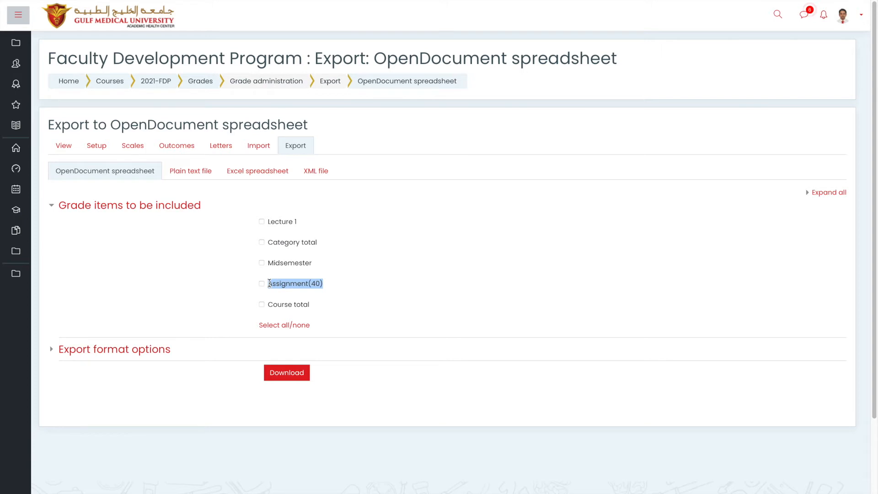
left_click_drag(327, 283, 267, 285)
left_click(327, 282)
mouse_move(328, 279)
left_mouse_down()
mouse_move(265, 282)
mouse_move(326, 281)
left_mouse_up()
left_click(325, 282)
left_click(262, 284)
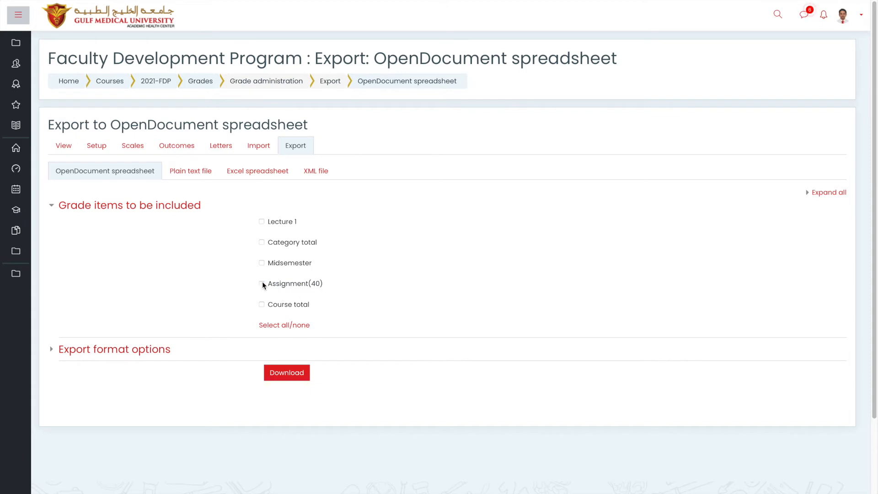
mouse_move(271, 284)
left_mouse_down()
mouse_move(339, 286)
mouse_move(270, 283)
left_mouse_up()
left_click(323, 284)
left_click(338, 285)
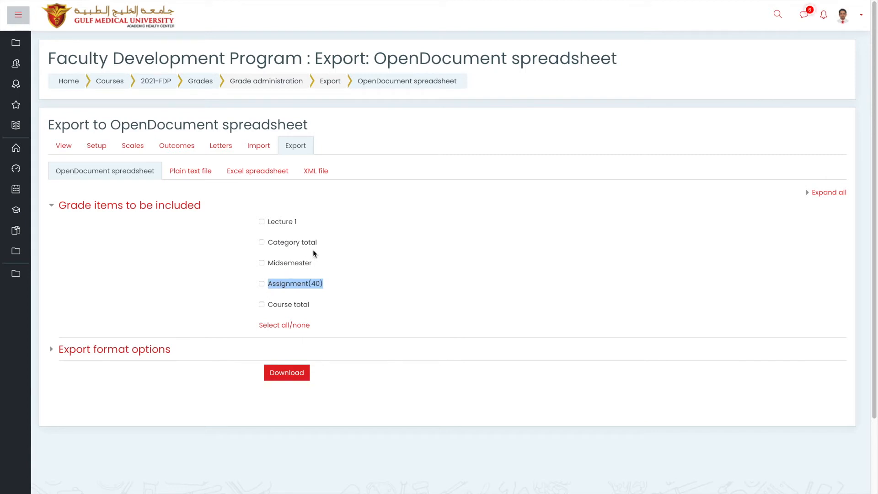
left_click_drag(318, 241, 268, 243)
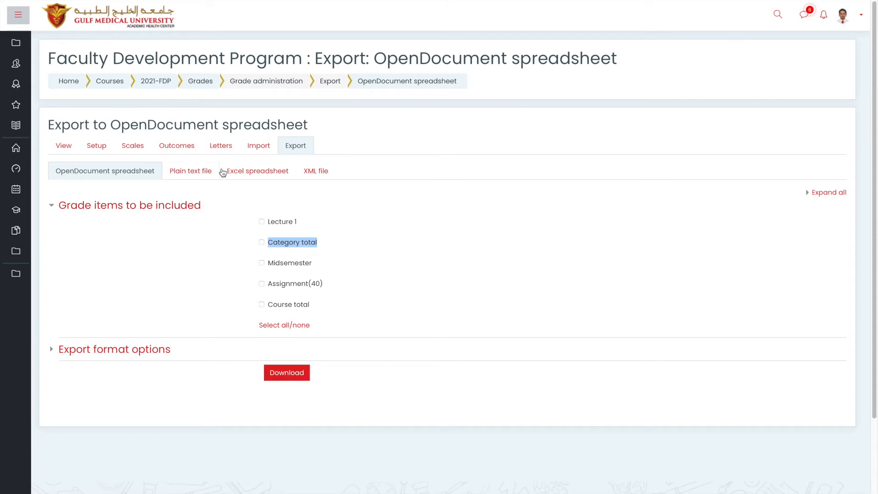
- Download the grade export as 2021-FDP Grades.ods to the Downloads folder and open the downloaded file
left_click(287, 374)
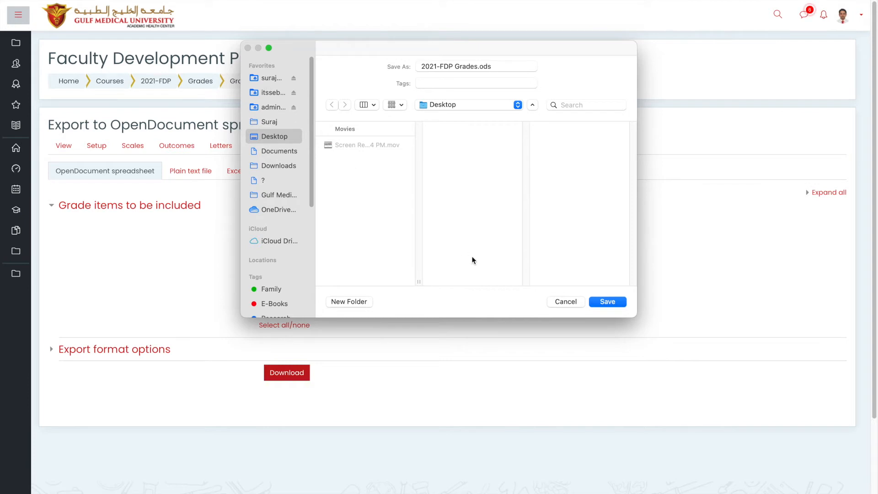
left_click(284, 166)
left_click(608, 302)
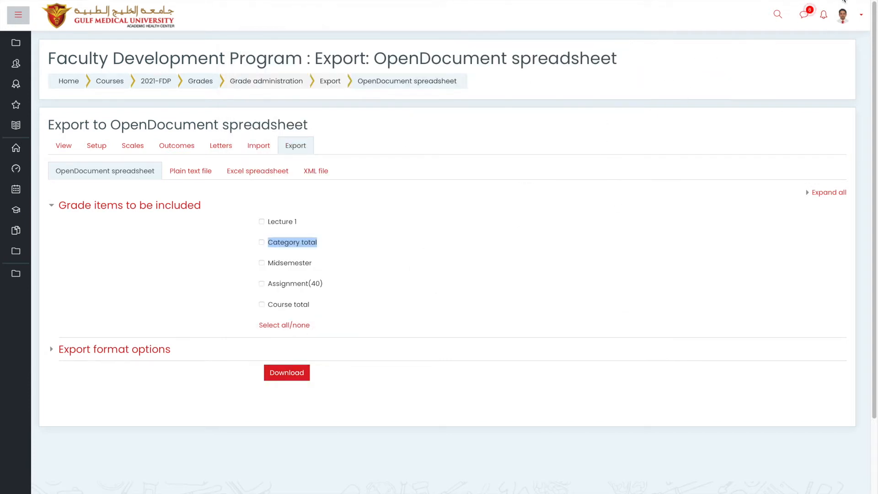
left_click(760, 32)
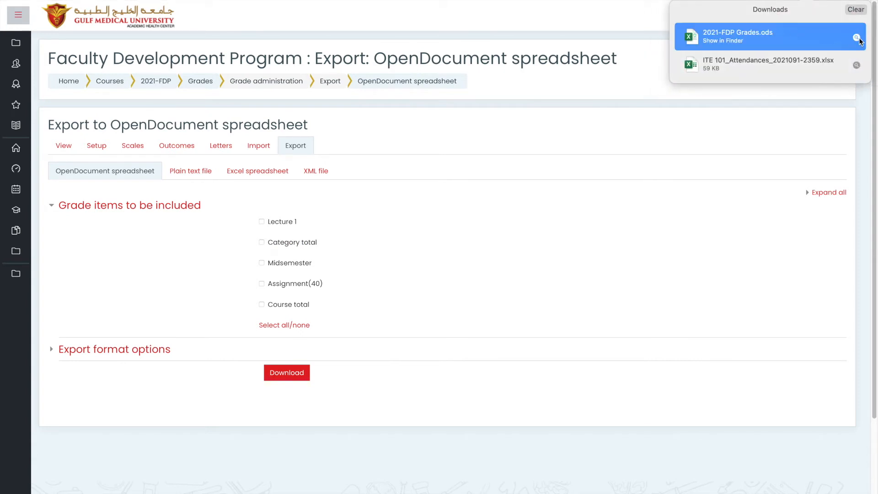
double_click(795, 32)
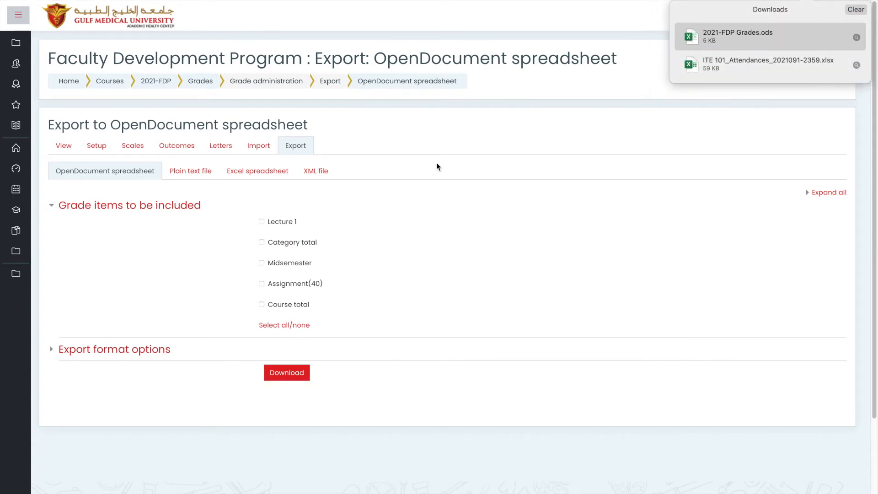
- Expand the export format options and turn off Exclude suspended users
left_click(129, 353)
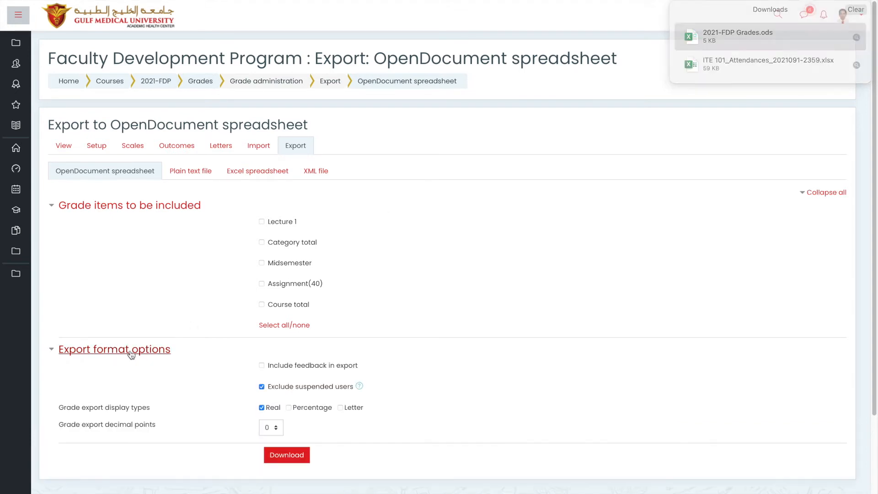
left_click(271, 386)
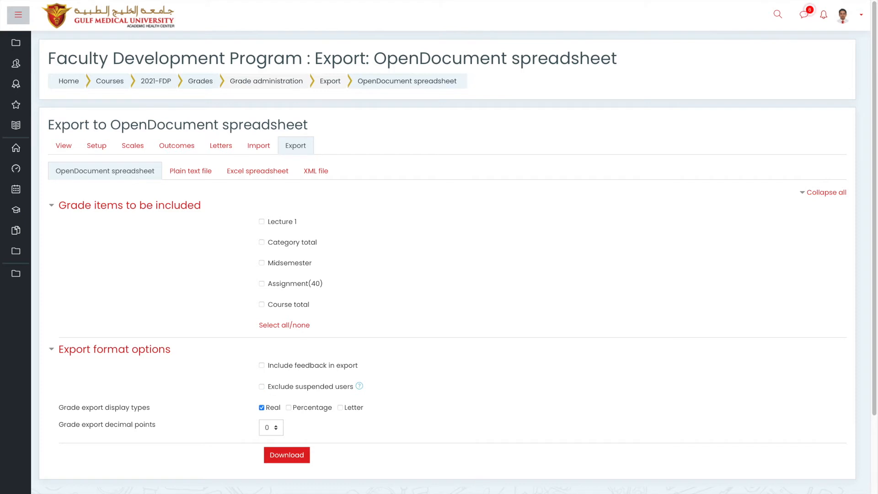
scroll(447, 256, "down", 1)
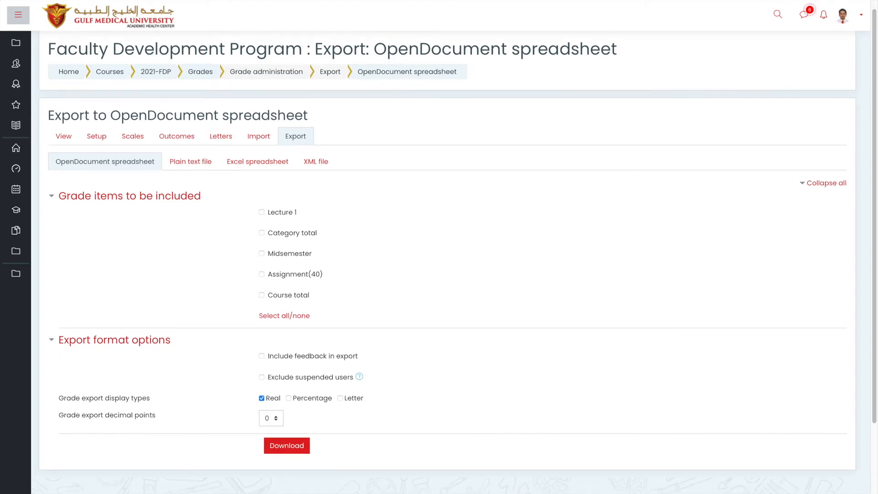
- Switch to Microsoft Excel and accept recovery of the contents of 2021-FDP Grades.ods
mouse_move(492, 492)
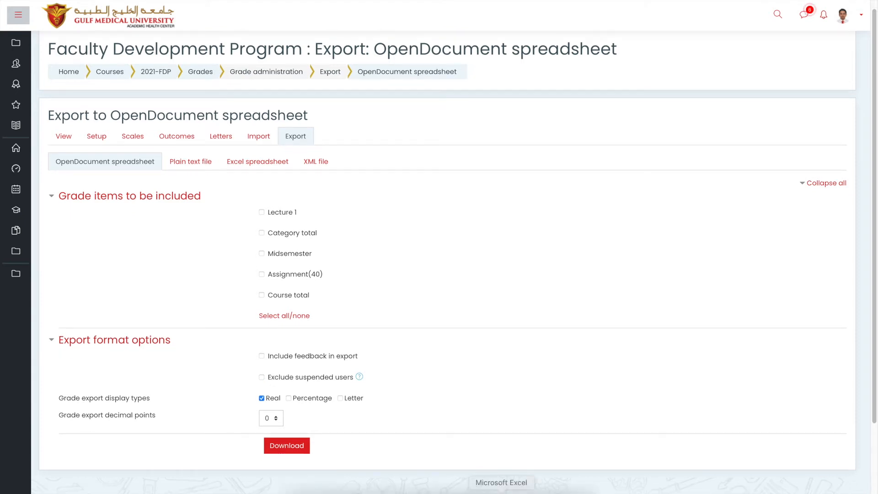
left_click(502, 477)
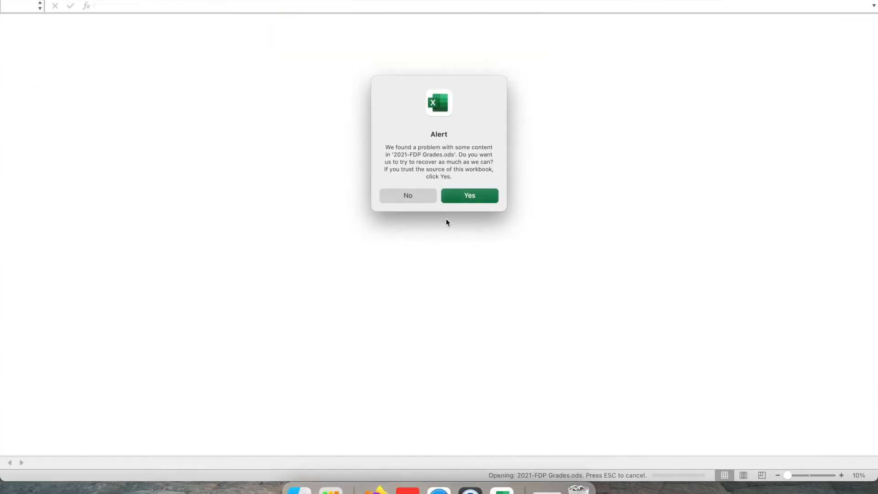
left_click(462, 198)
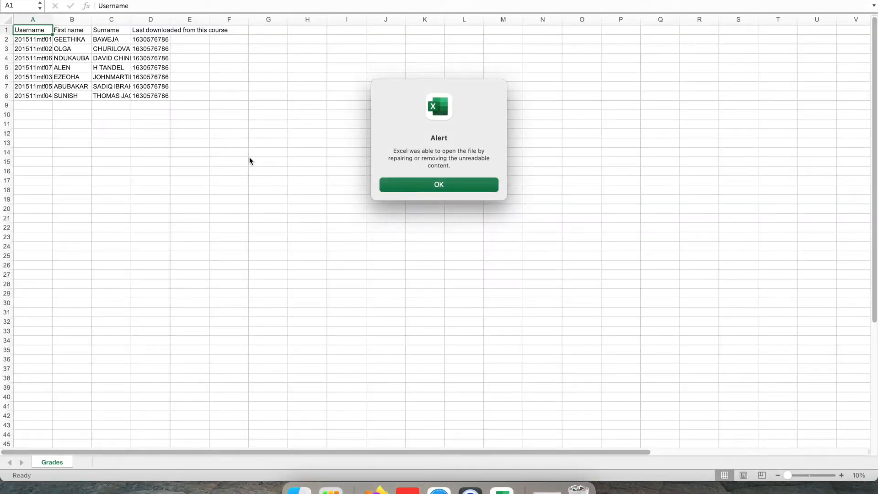
left_click(460, 191)
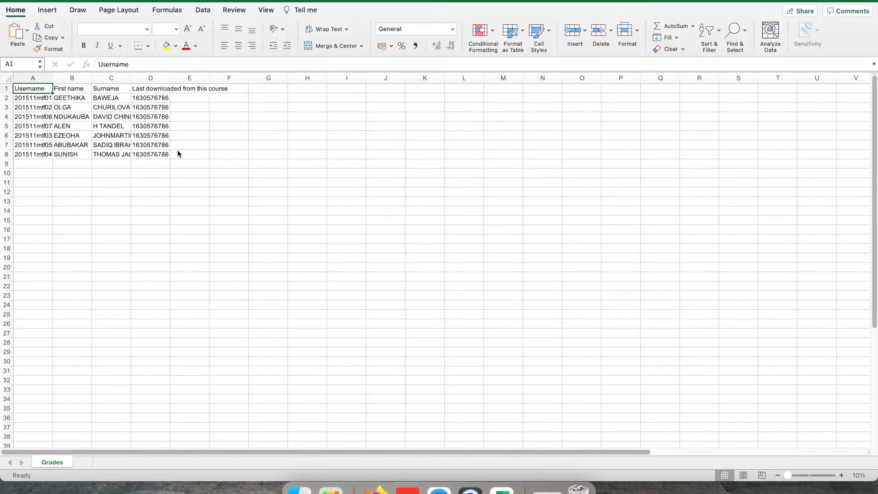
- Fit the widths of the Username, Surname and Last downloaded from this course columns to their contents
left_click(45, 78)
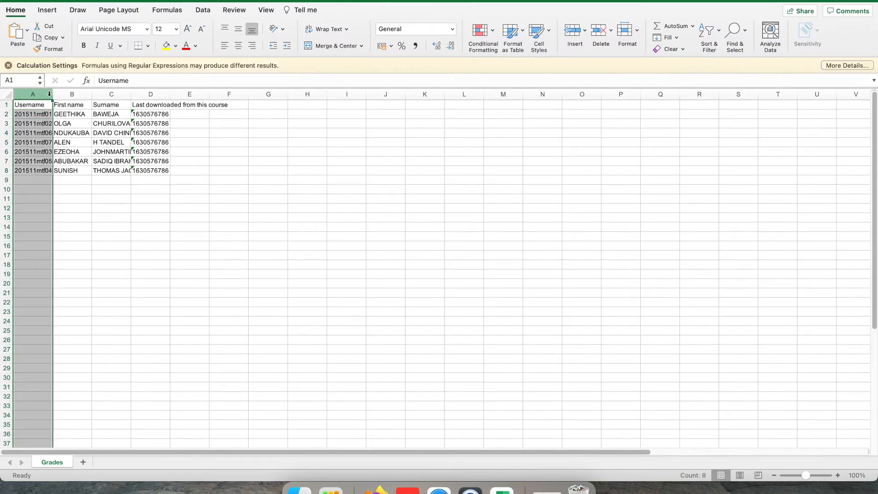
left_click_drag(52, 94, 92, 92)
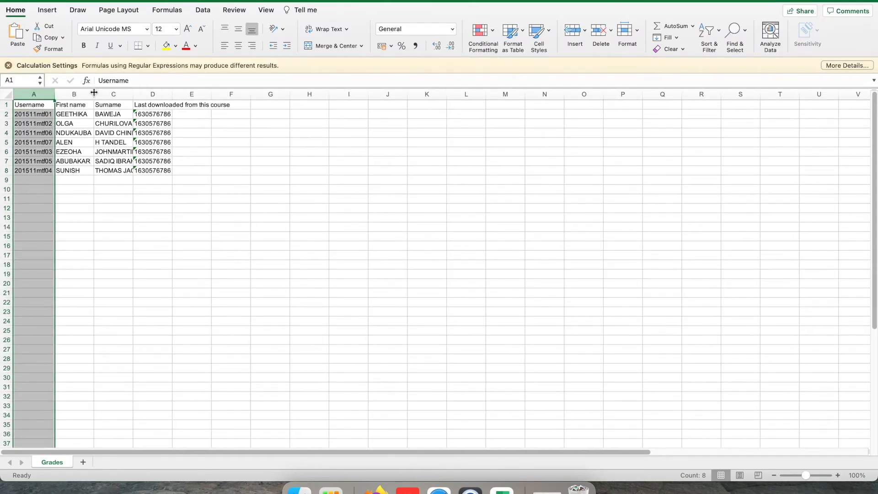
double_click(133, 94)
double_click(202, 94)
- Select the Last downloaded from this course values in cells D2 to D8
left_click(192, 96)
right_click(192, 96)
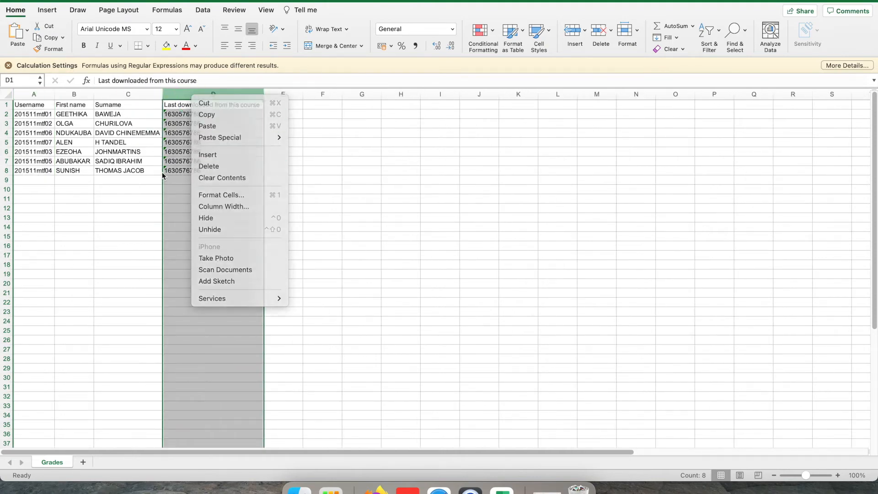
left_click(200, 139)
left_click(200, 139)
left_click_drag(186, 114, 190, 175)
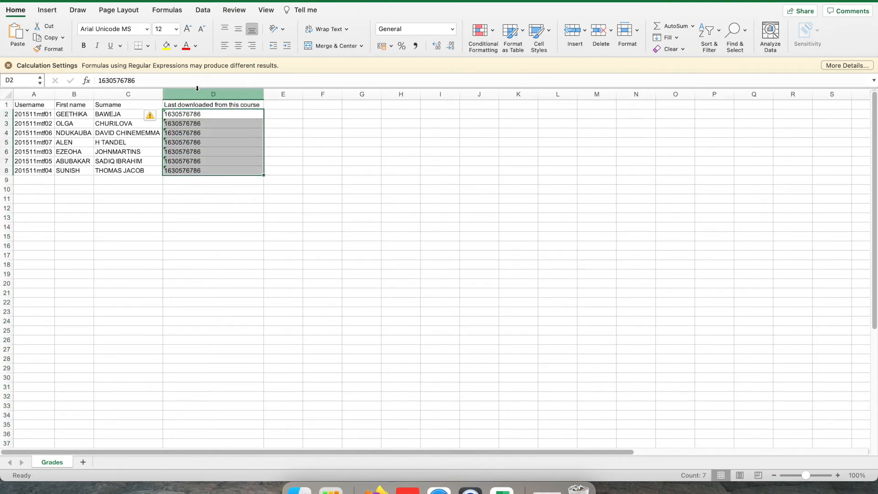
- Replace the Last downloaded from this course column with one headed MidSemester, fitted to its heading, and select cells D2 to D8
right_click(195, 93)
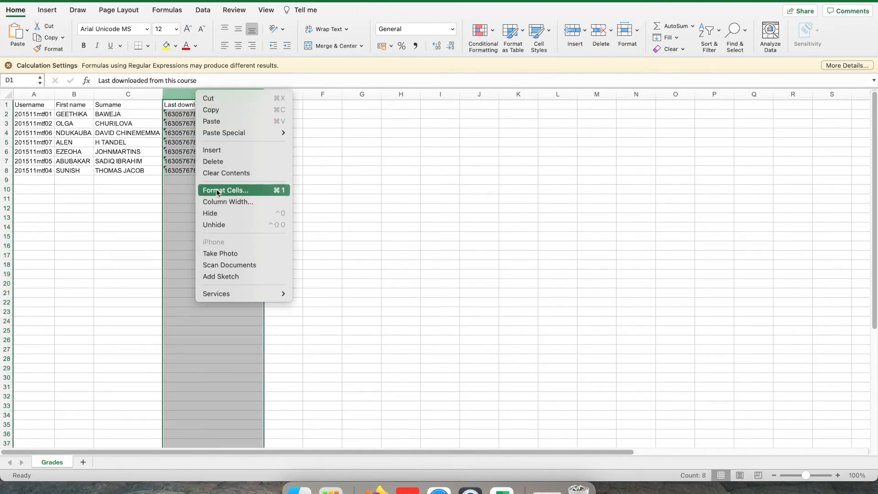
left_click(222, 163)
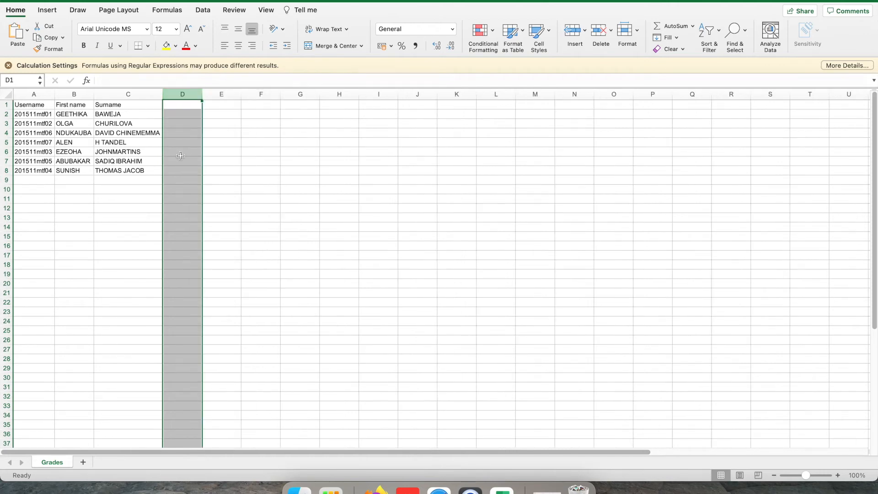
left_click(174, 105)
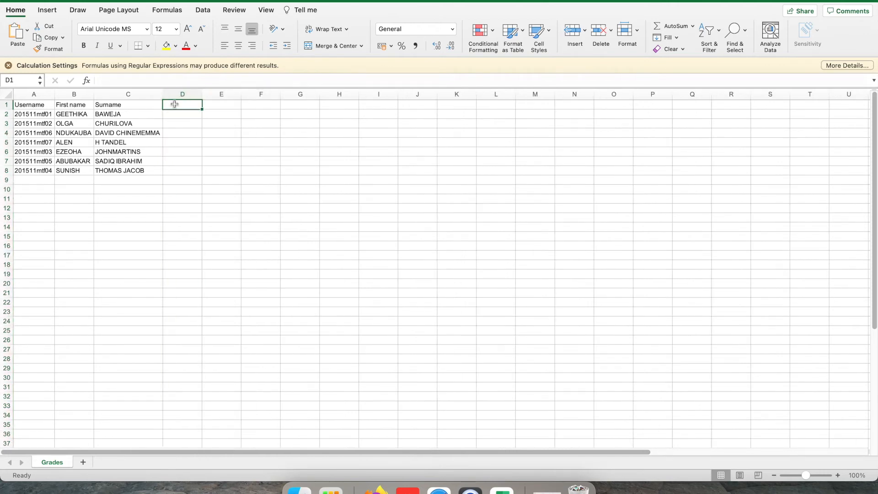
type("MidSemester")
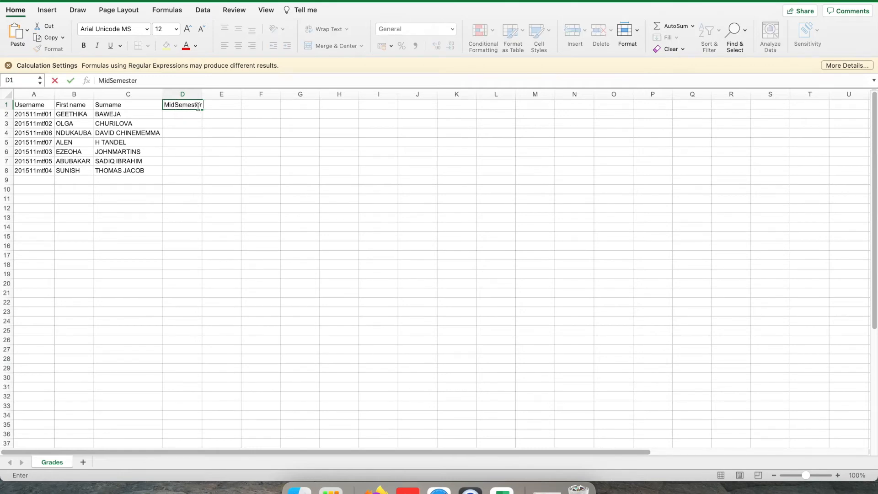
left_click(190, 94)
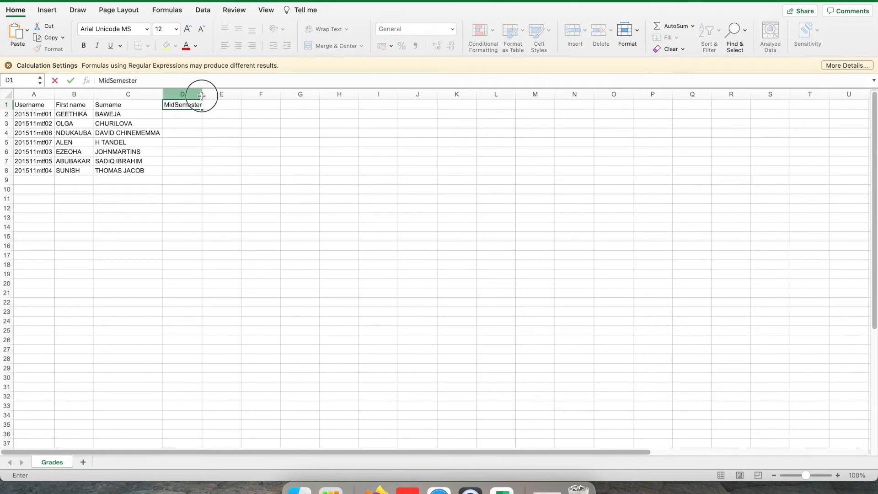
left_click(182, 113)
left_click(181, 141)
left_click_drag(183, 114, 181, 171)
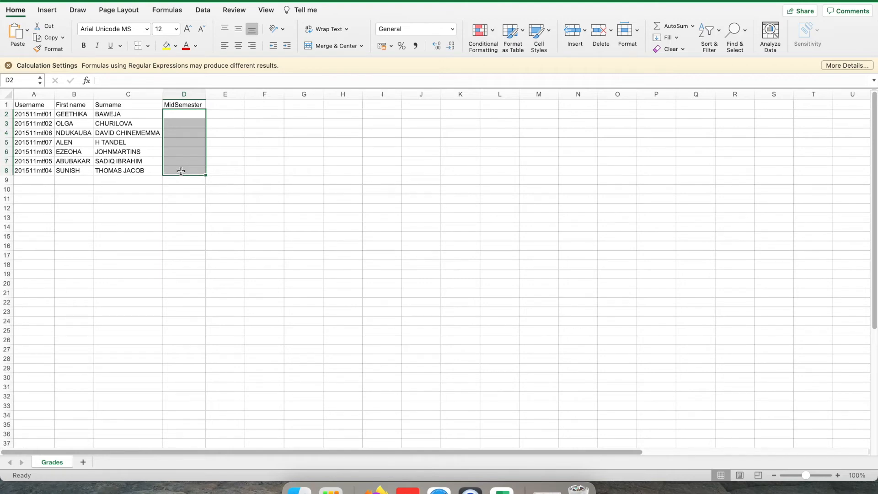
- Change the heading in cell D1 to Mid Semester, with a space between the two words
left_click(179, 104)
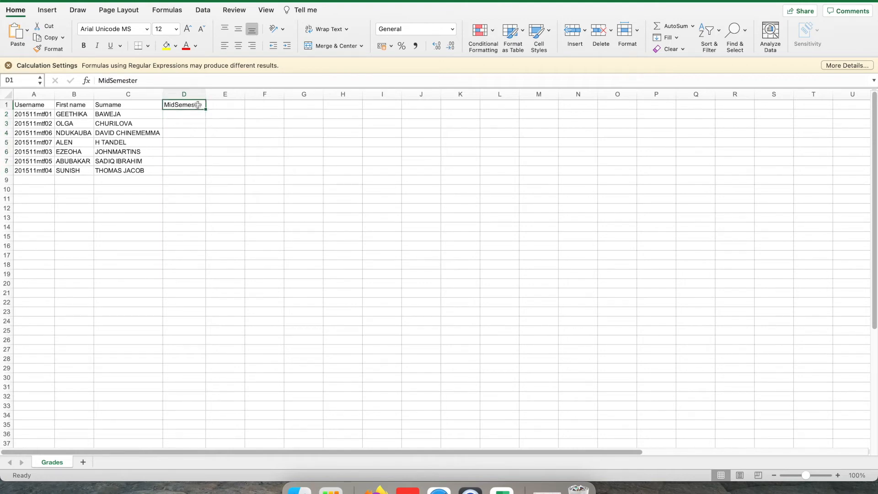
double_click(176, 104)
left_click_drag(176, 105, 153, 104)
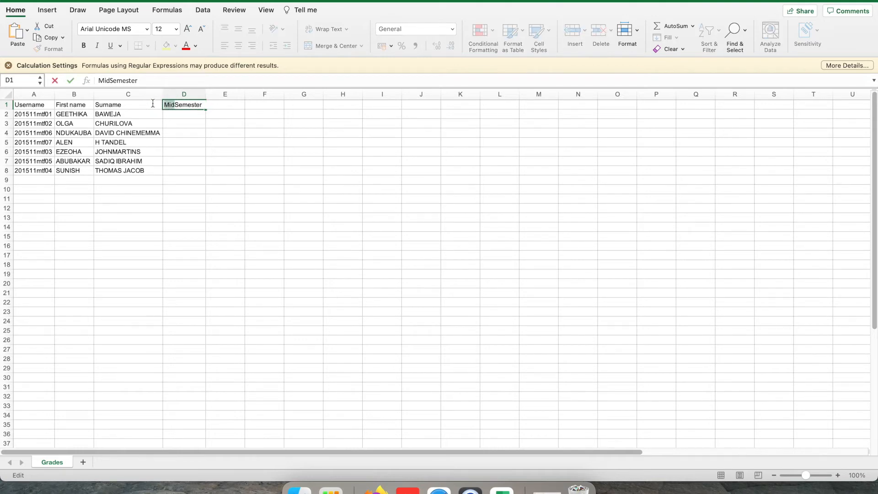
key("BackSpace")
left_click(176, 114)
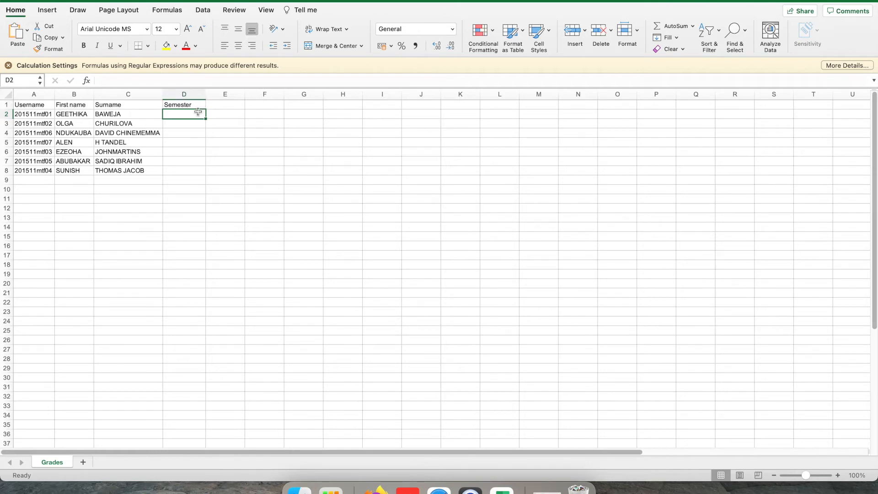
double_click(166, 106)
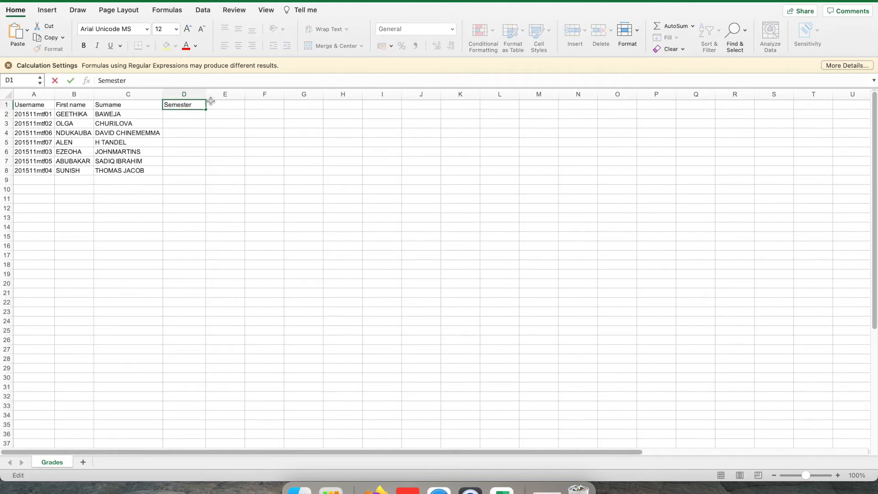
type("Mid")
left_click(246, 103)
- Enter the heading Homework in cell E1 and narrow column E slightly around it
left_click(225, 106)
type("Homework")
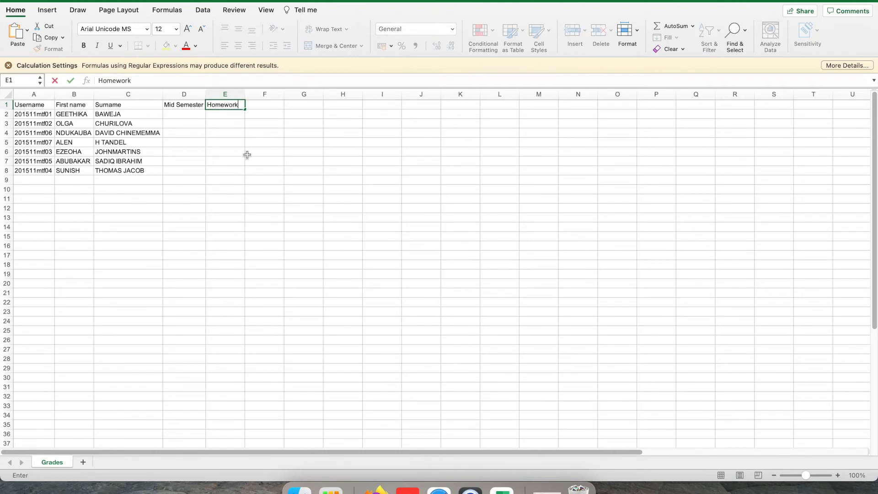
left_click(247, 154)
left_click_drag(246, 96, 243, 96)
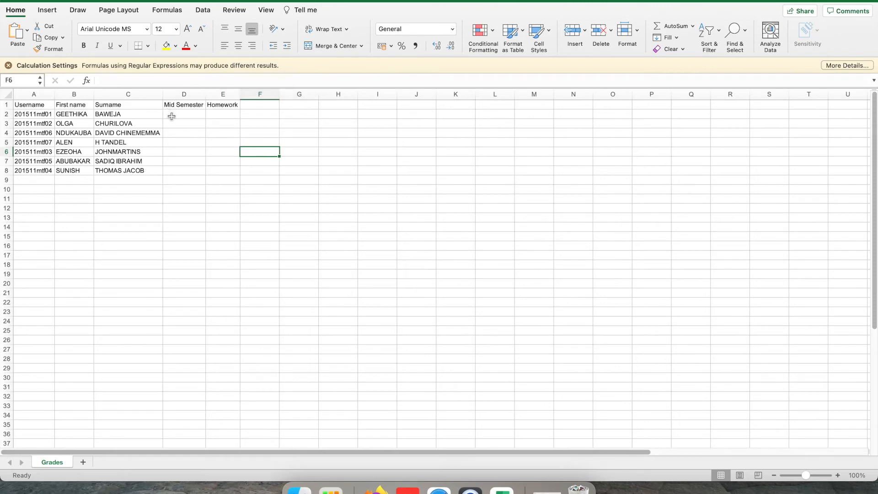
- Enter the Mid Semester grades 30, 23, 24 and 25 in cells D2 to D5
left_click_drag(171, 113, 174, 170)
type("30")
key("Return")
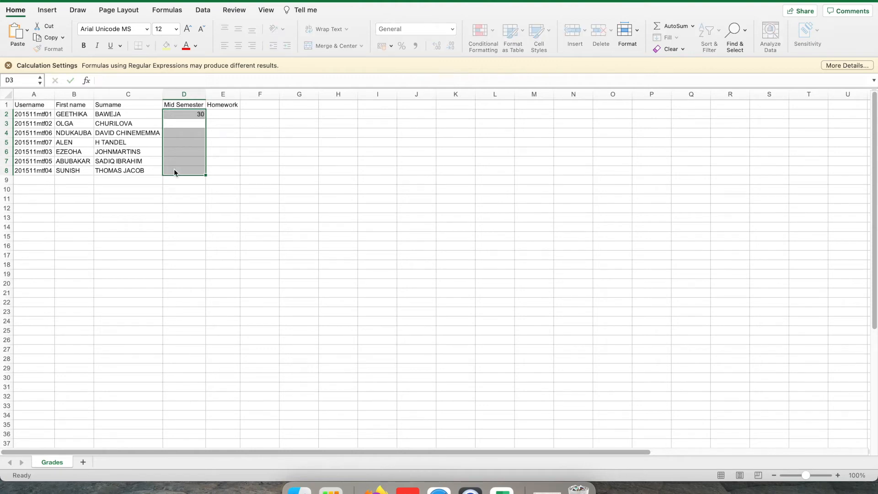
type("23")
left_click(175, 145)
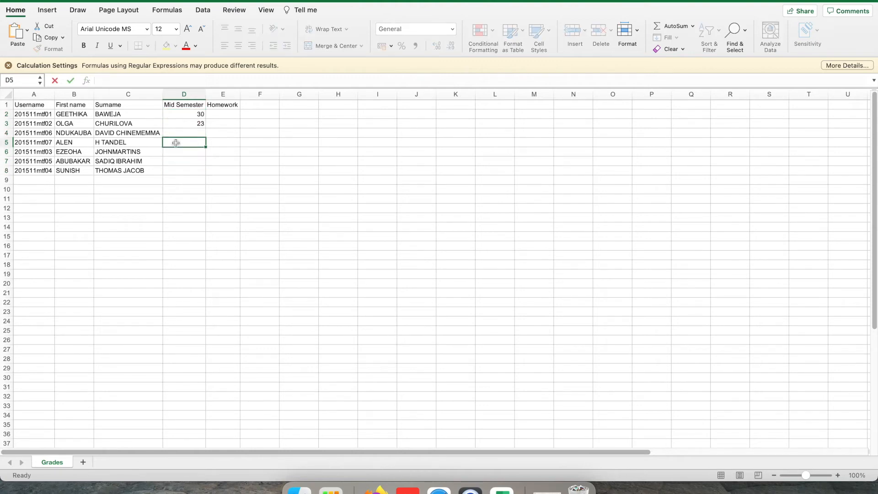
left_click(176, 129)
type("24")
left_click(189, 151)
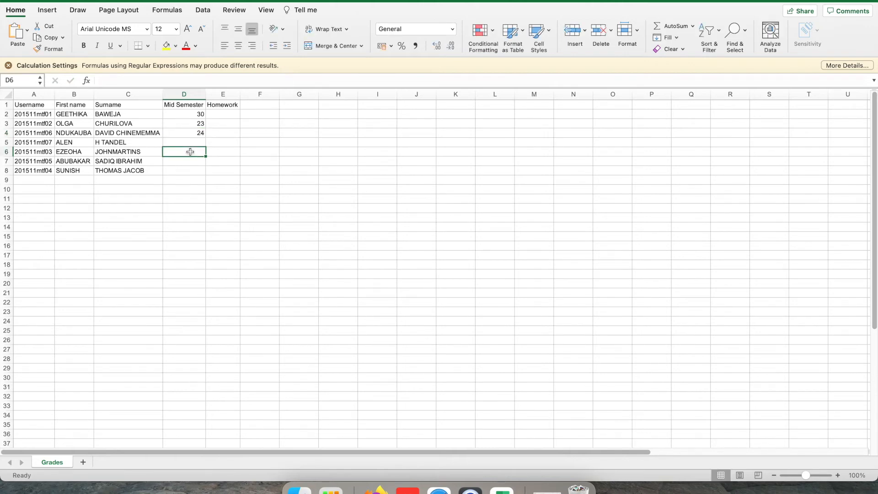
left_click(191, 142)
type("25")
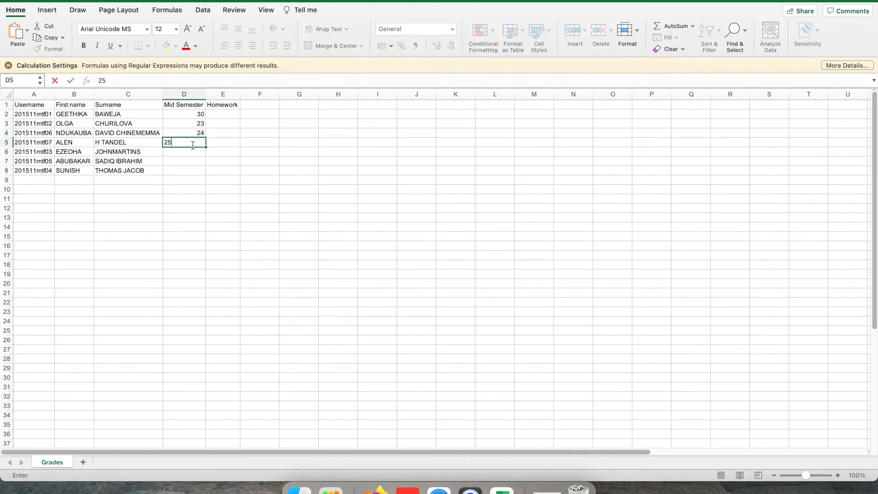
left_click(192, 158)
left_click(192, 154)
type("2")
key("Left")
type("6")
left_click(184, 151)
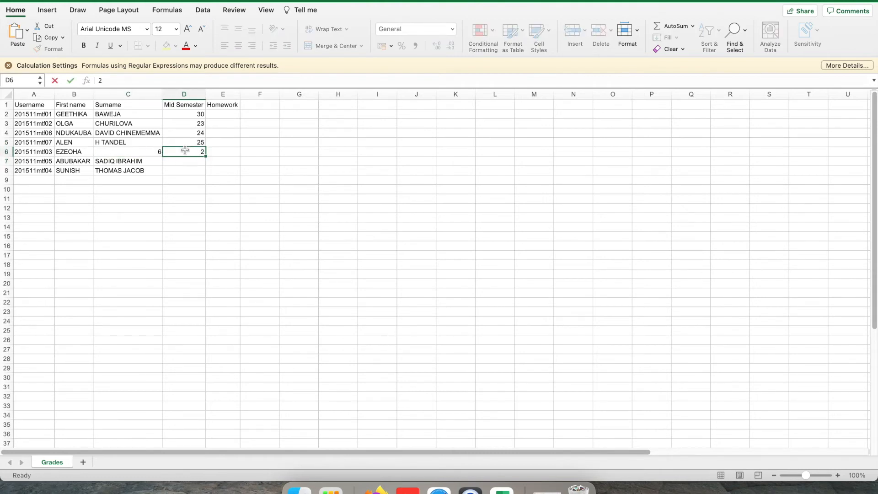
key("super+z")
- Enter the Mid Semester grades 22, 28 and 21 in cells D6 to D8
left_click(185, 150)
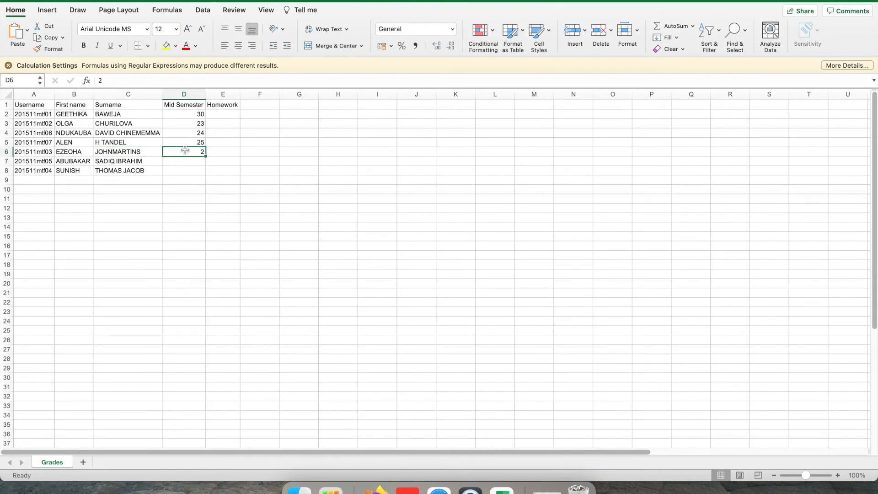
type("22")
left_click(179, 163)
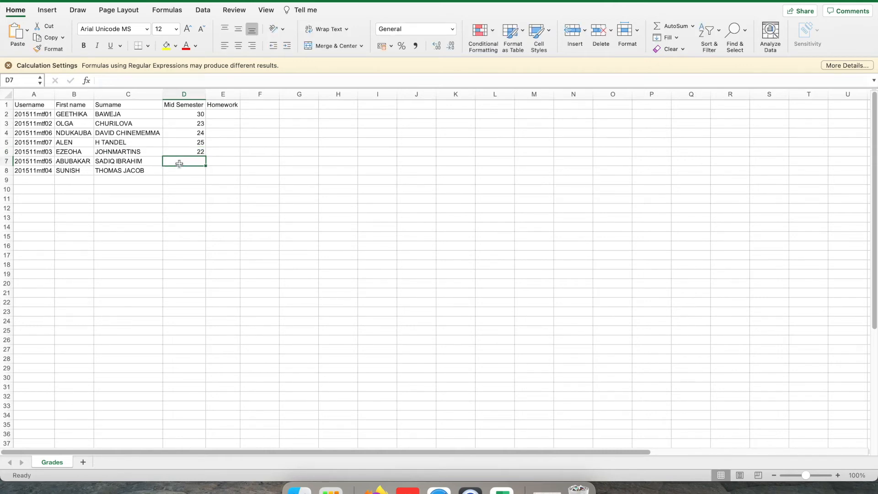
type("28")
left_click(181, 167)
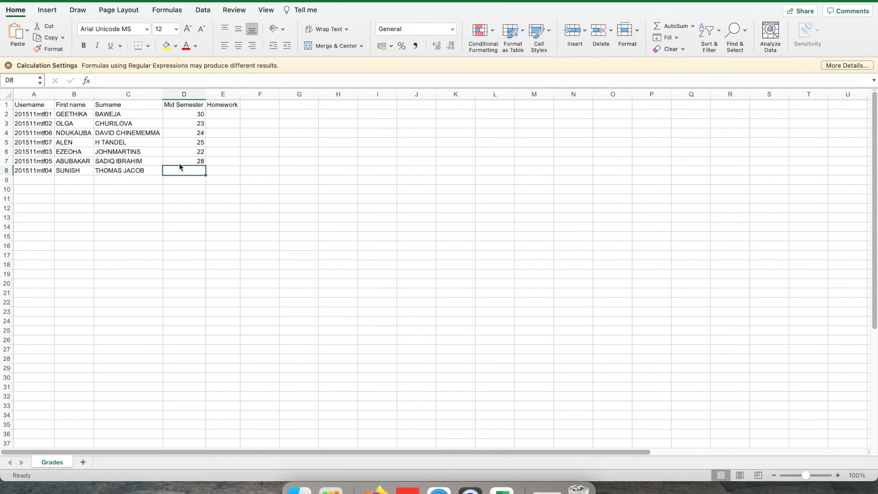
type("21")
left_click(223, 189)
- Enter the Homework grades 90, 91 and 92 in cells E2 to E4
left_click(224, 113)
left_click(225, 150)
left_click_drag(224, 113, 226, 168)
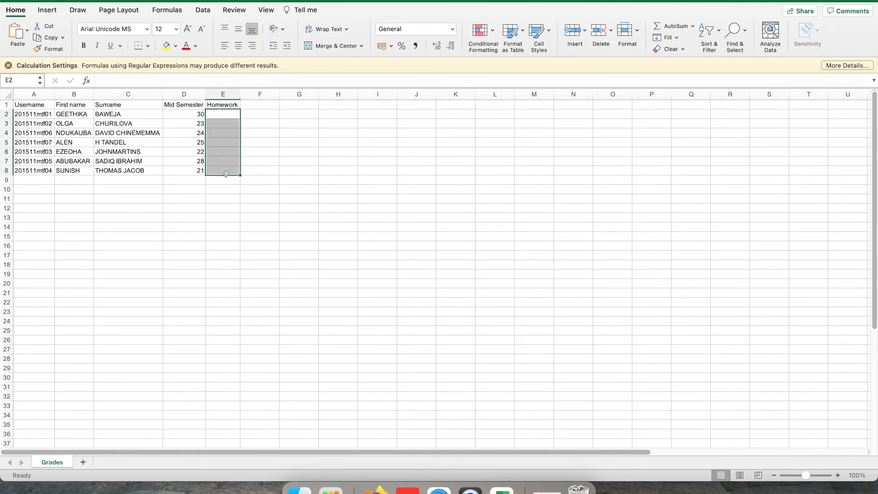
left_click(225, 113)
type("99")
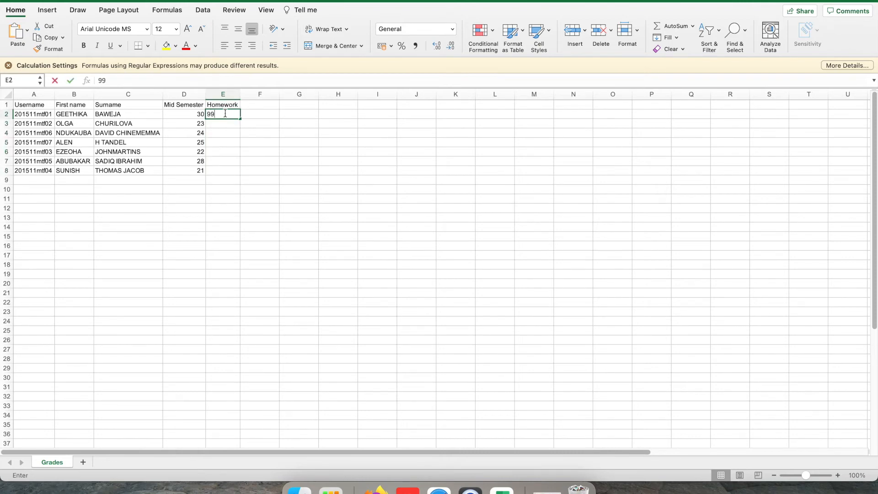
key("Return")
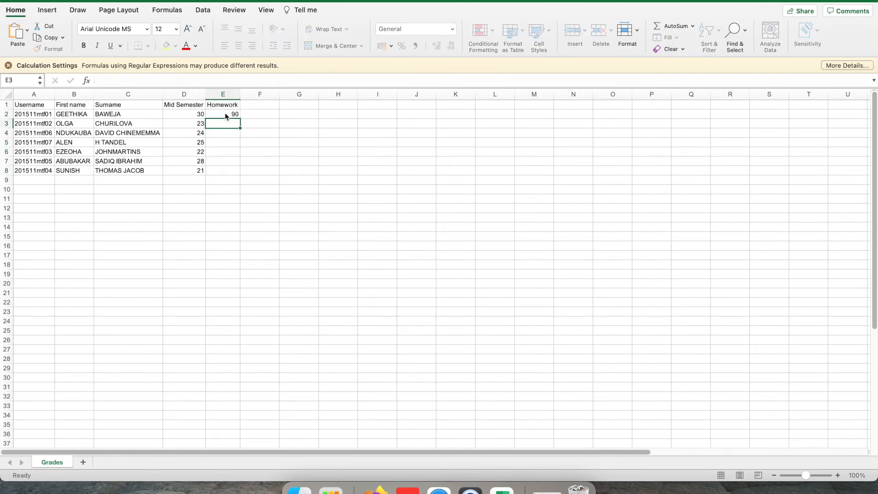
type("91")
key("Return")
type("92")
key("Return")
- Enter the Homework grades 93, 94, 87 and 99 in cells E5 to E8
type("93")
key("Return")
type("94")
key("Return")
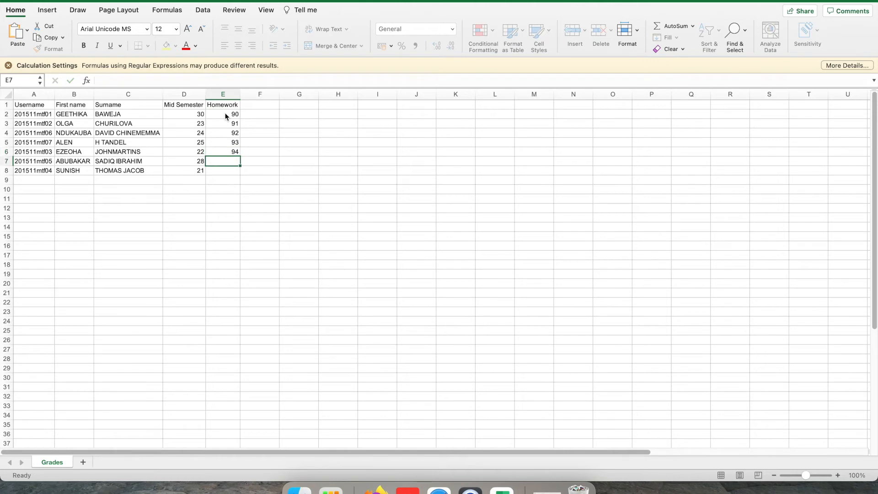
type("87")
key("Return")
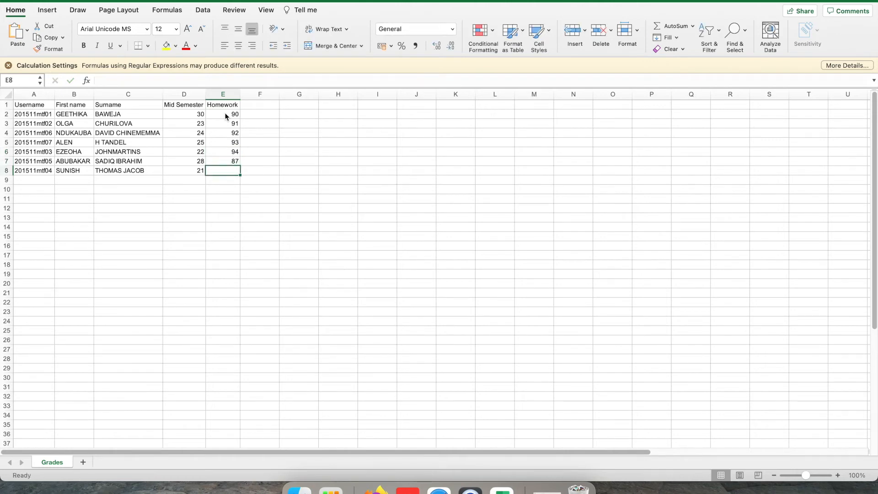
type("99")
key("Return")
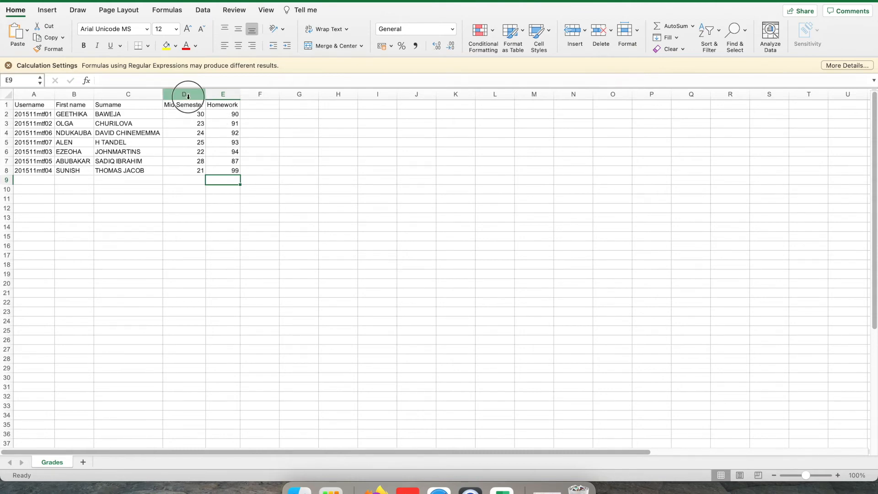
- Save a copy of the sheet as 2021-FDP Grades in the Downloads folder, in CSV UTF-8 (Comma delimited) format
left_click(188, 96)
left_click(217, 98)
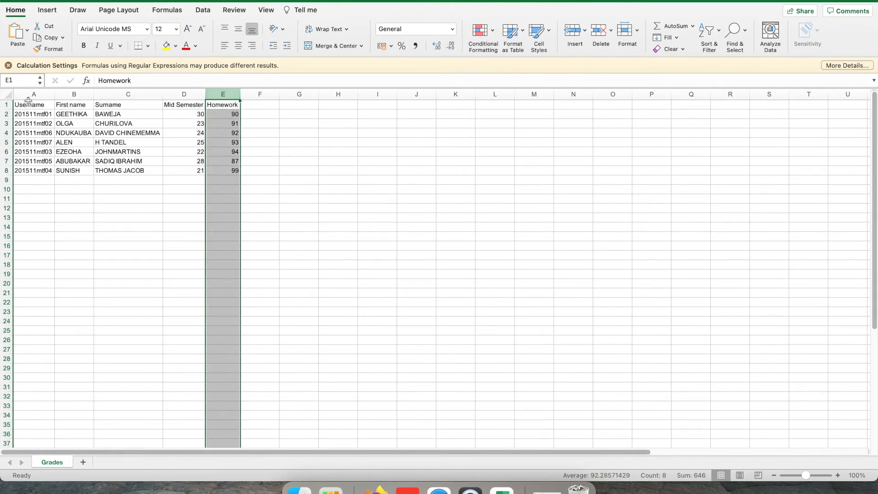
left_click(62, 1)
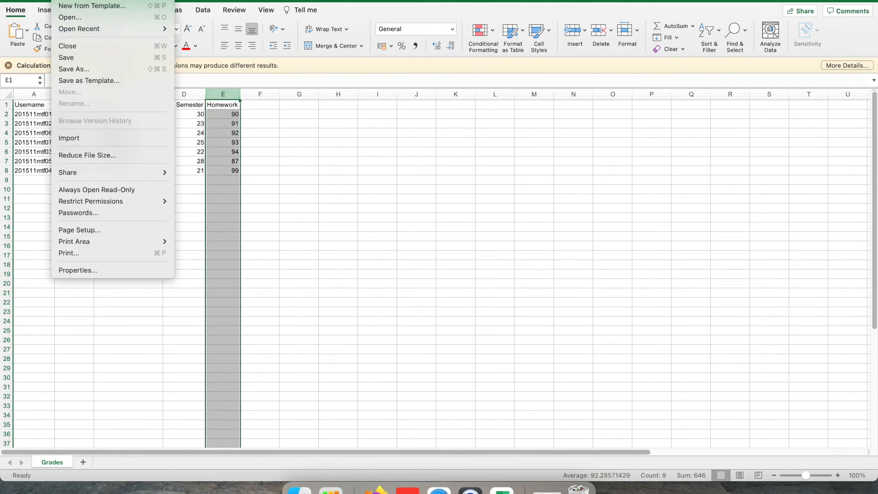
left_click(86, 70)
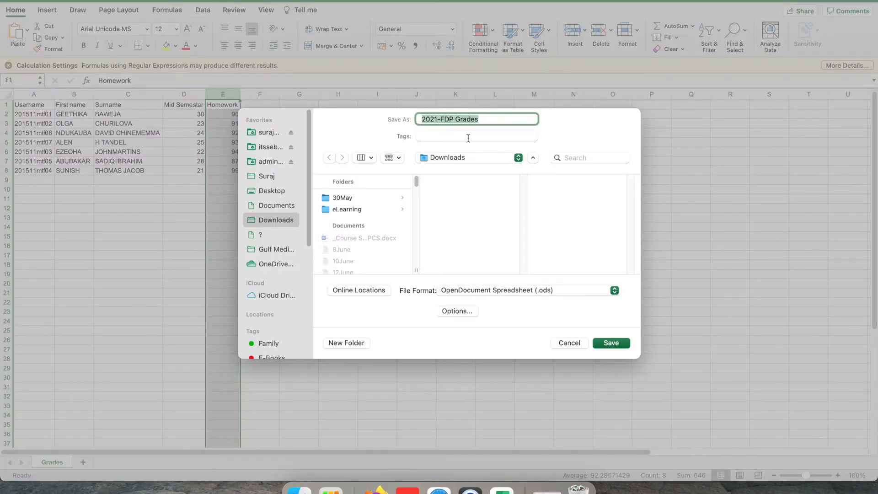
left_click(470, 290)
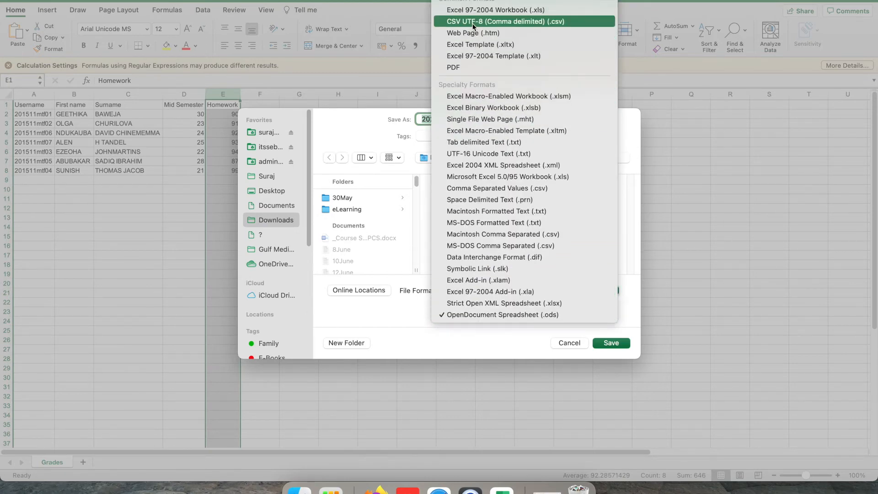
left_click(473, 24)
left_click(610, 343)
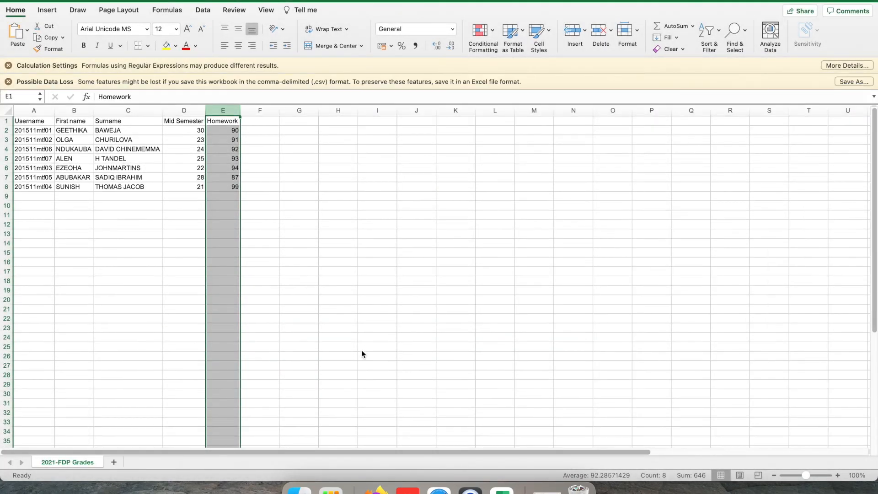
- Switch to Safari and open the CSV file import page of the Faculty Development Program gradebook
left_click(438, 489)
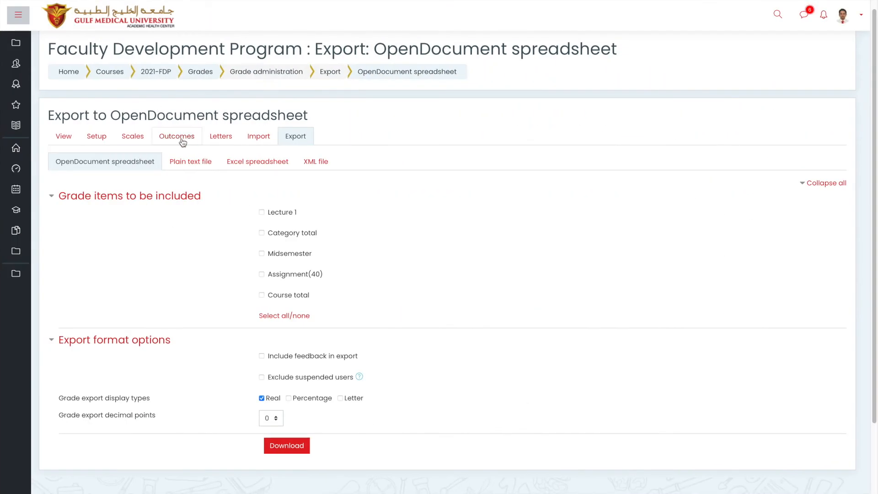
left_click(254, 139)
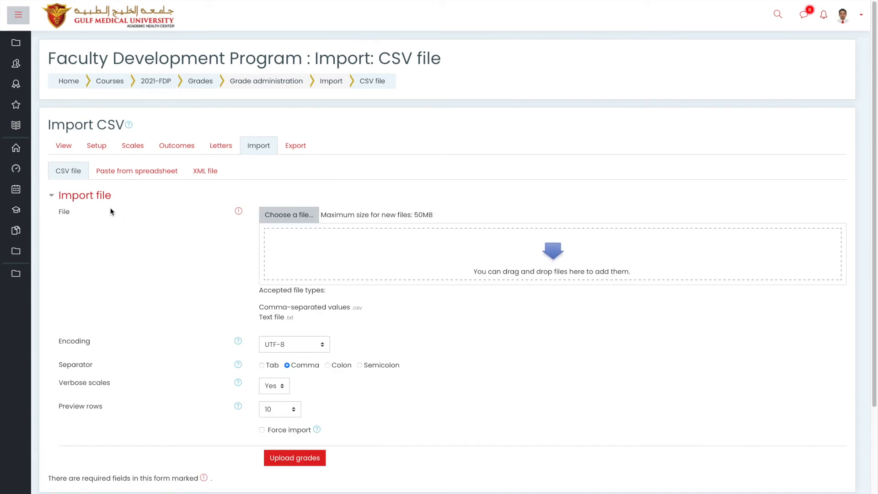
left_click(293, 221)
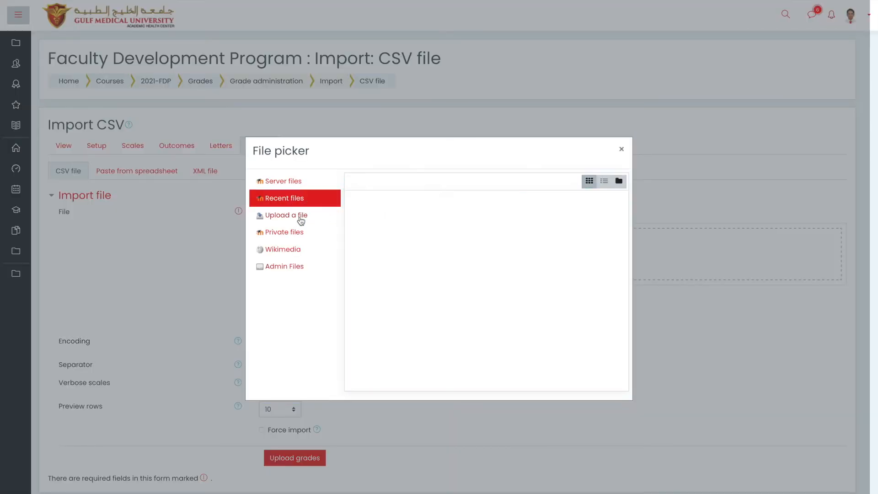
left_click(302, 222)
left_click(393, 240)
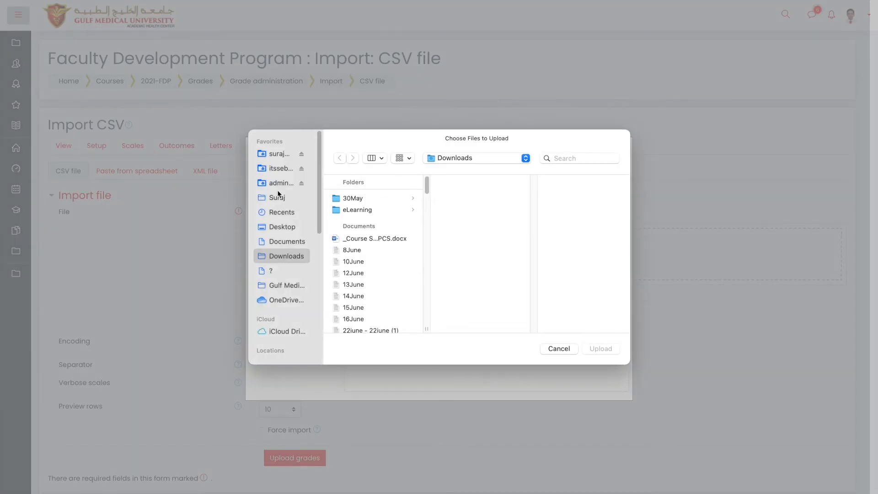
scroll(374, 241, "down", 15)
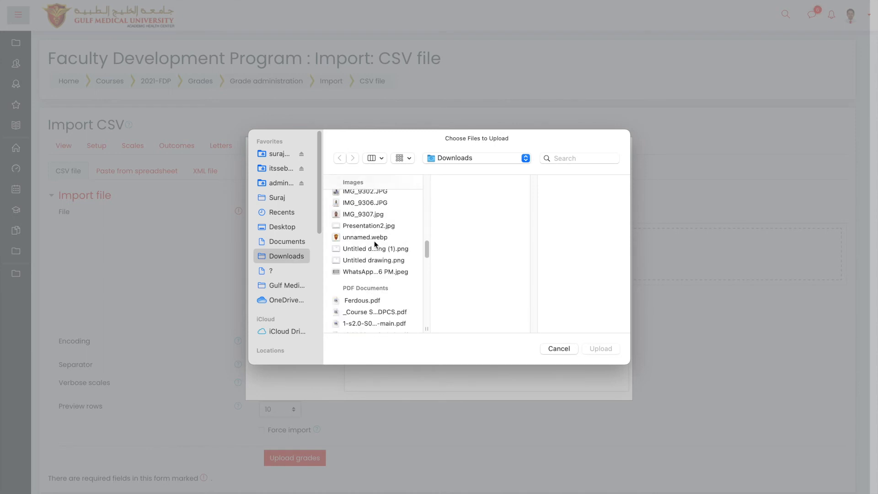
scroll(374, 244, "down", 20)
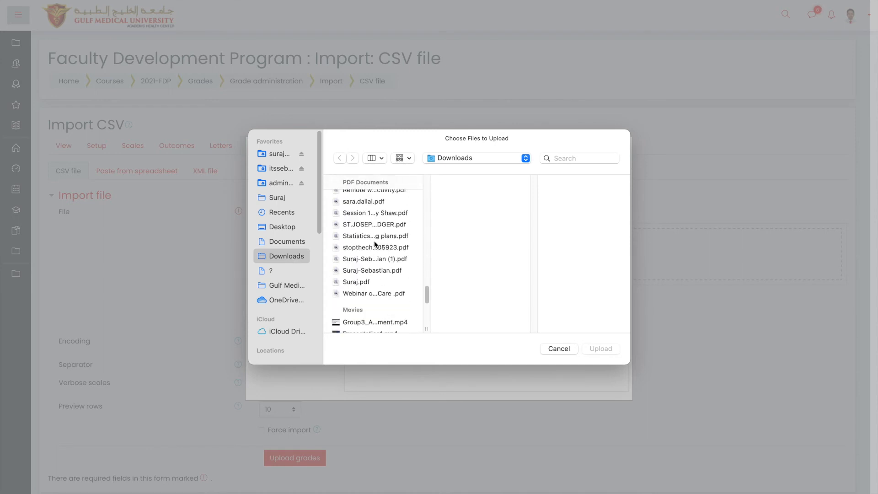
scroll(374, 240, "down", 3)
scroll(374, 240, "up", 8)
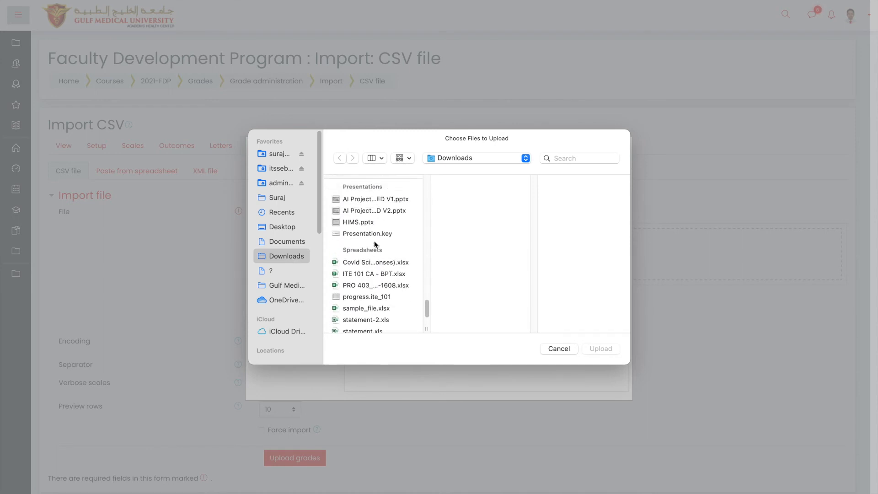
scroll(374, 241, "down", 8)
scroll(374, 243, "up", 20)
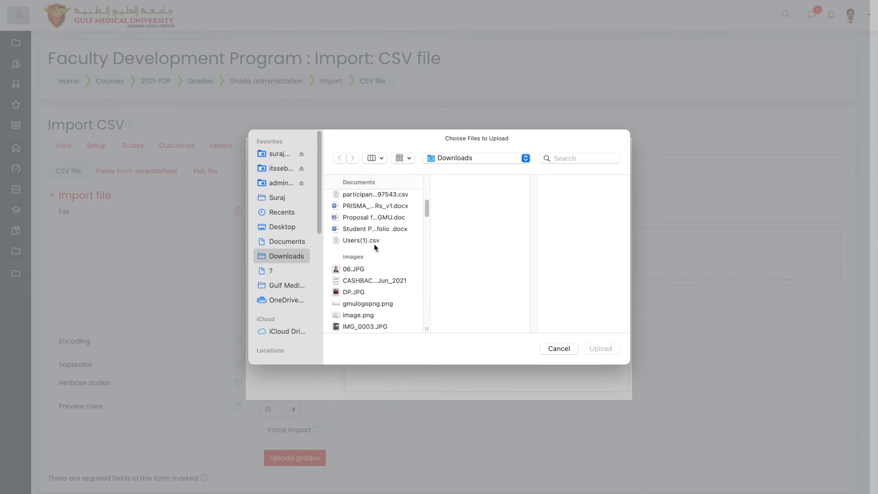
scroll(374, 246, "down", 10)
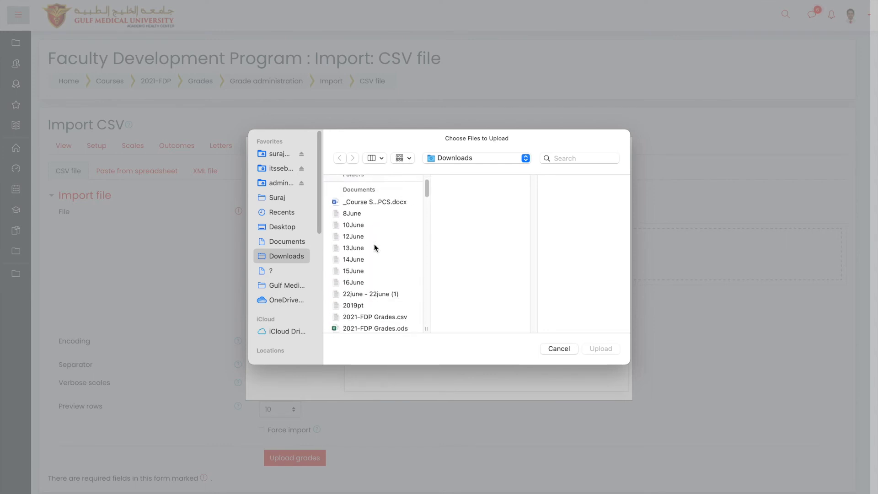
scroll(374, 247, "up", 5)
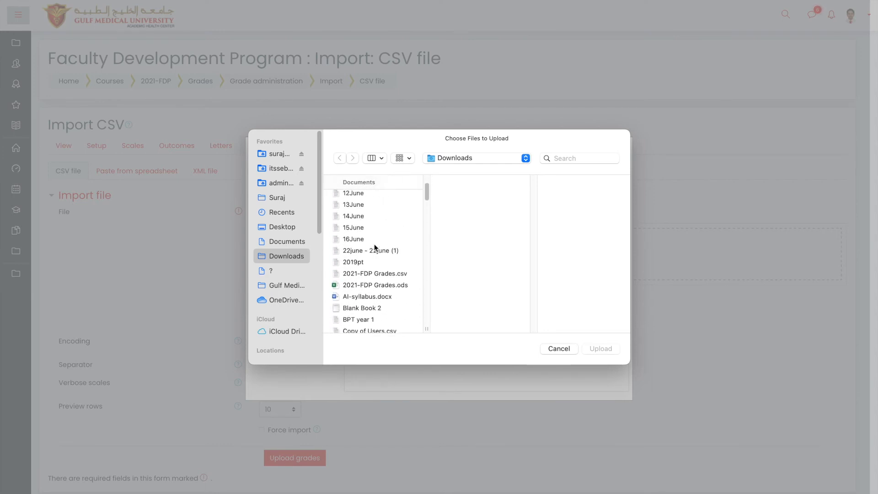
scroll(374, 247, "down", 8)
scroll(374, 247, "down", 12)
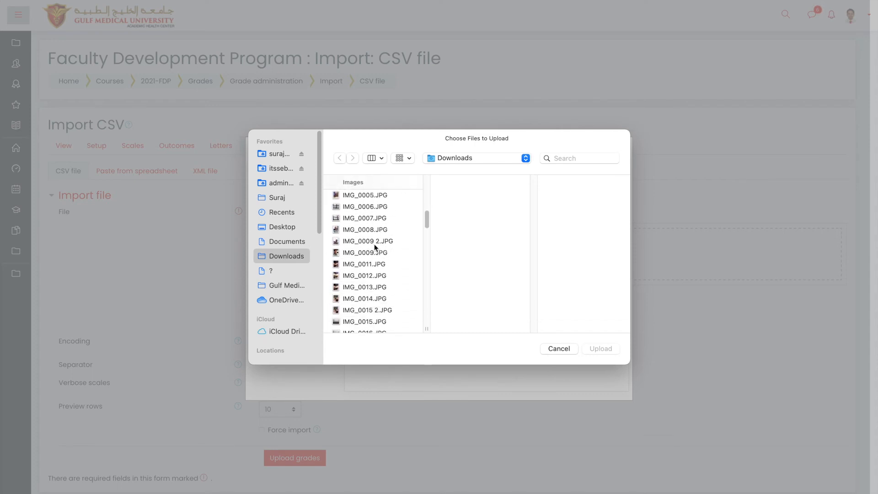
scroll(374, 245, "down", 10)
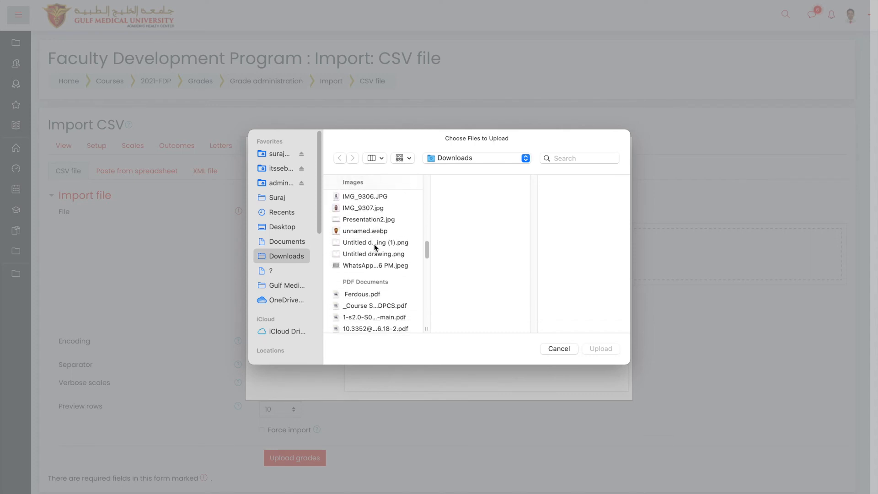
scroll(374, 247, "down", 12)
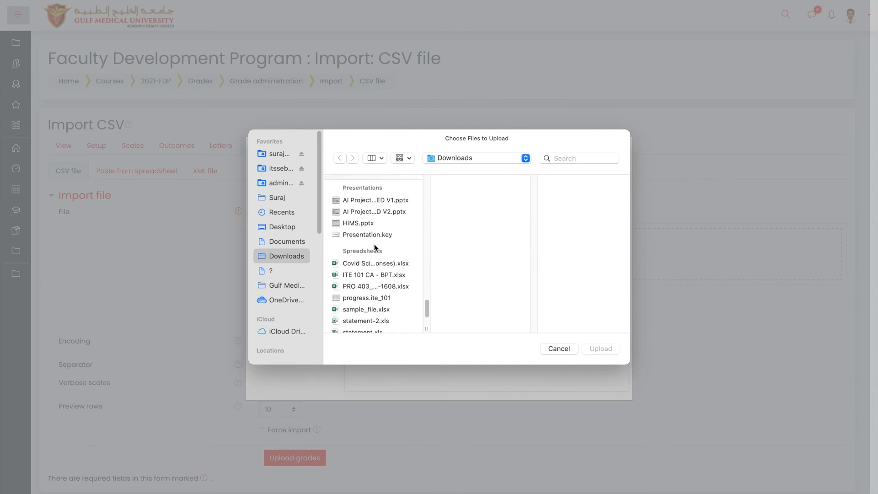
scroll(374, 247, "down", 3)
scroll(375, 247, "down", 2)
scroll(375, 247, "up", 4)
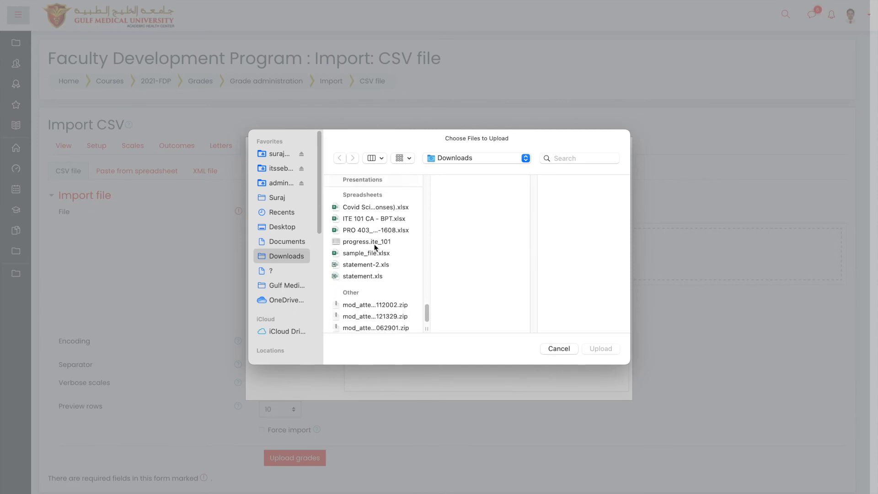
scroll(375, 243, "up", 1)
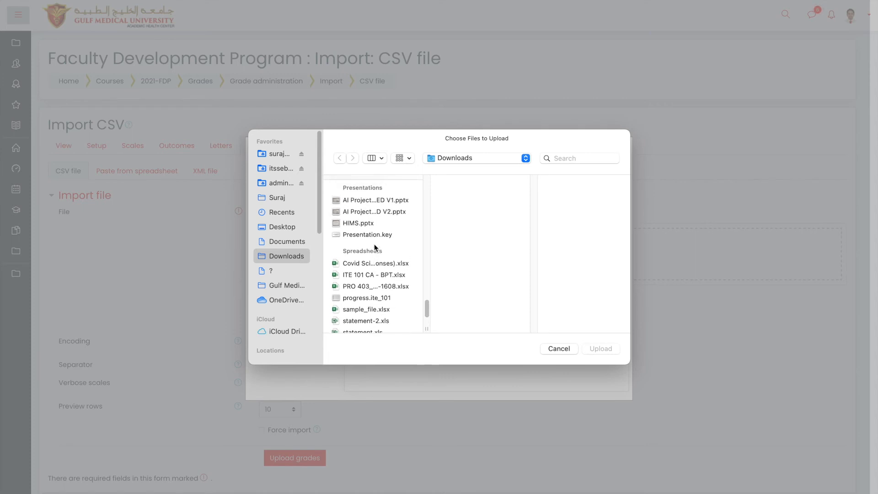
left_click(286, 213)
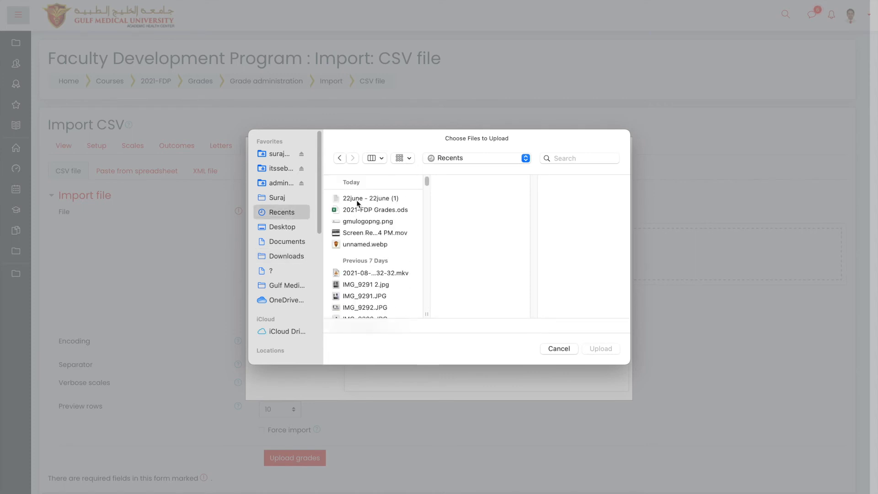
left_click(360, 209)
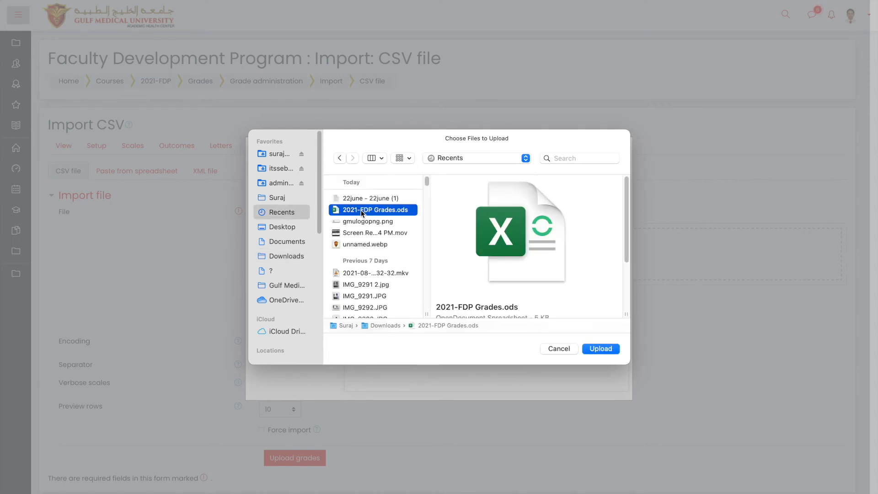
left_click(361, 201)
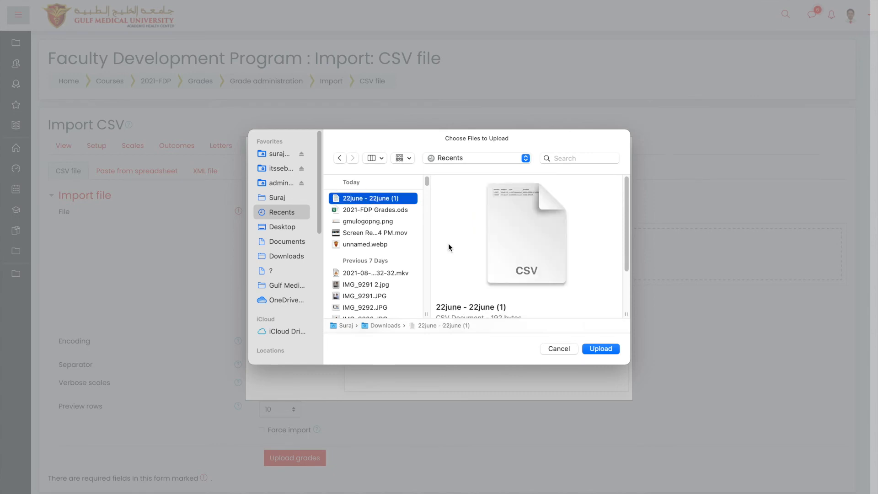
left_click(559, 348)
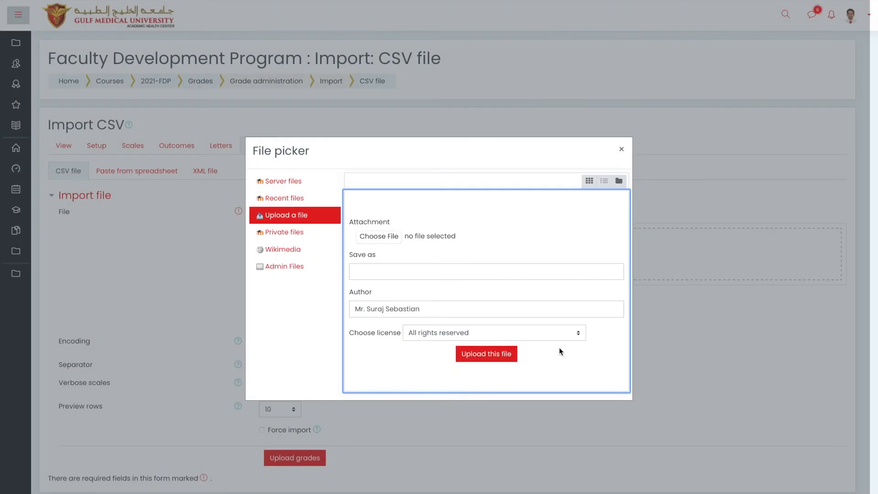
left_click(621, 149)
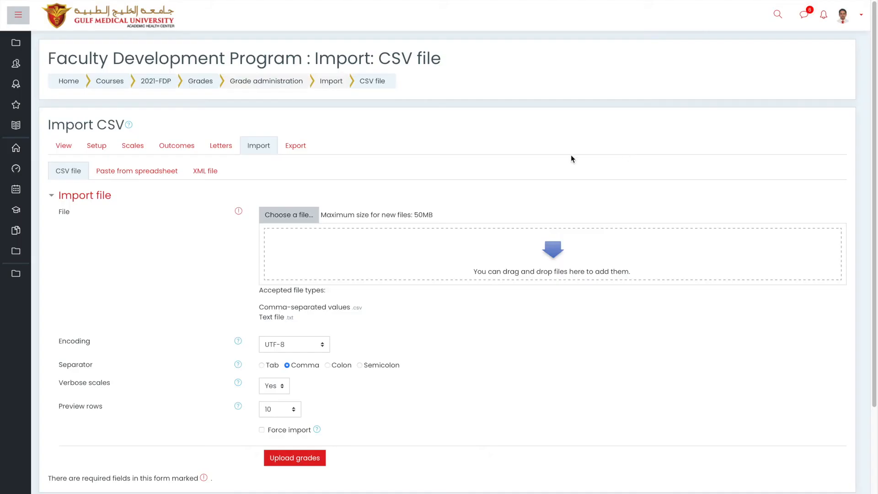
- Open the gradebook's Paste from spreadsheet import form, and switch to the grades sheet in Microsoft Excel
left_click(136, 175)
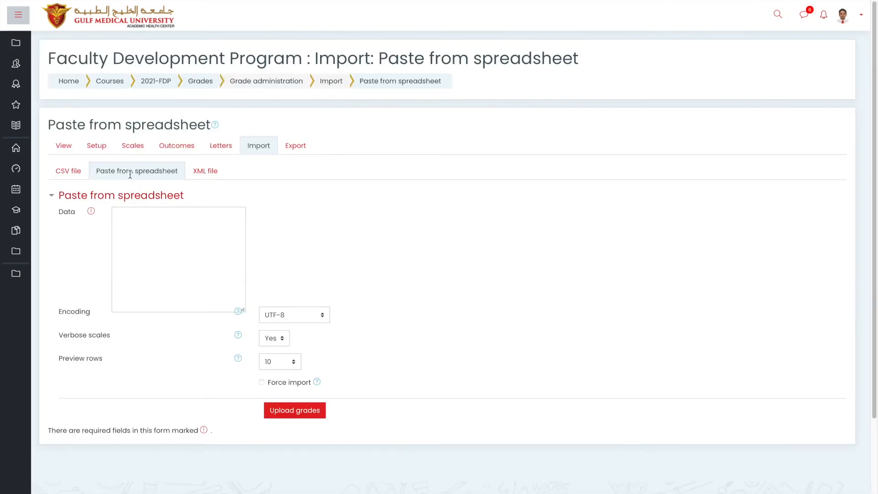
mouse_move(439, 493)
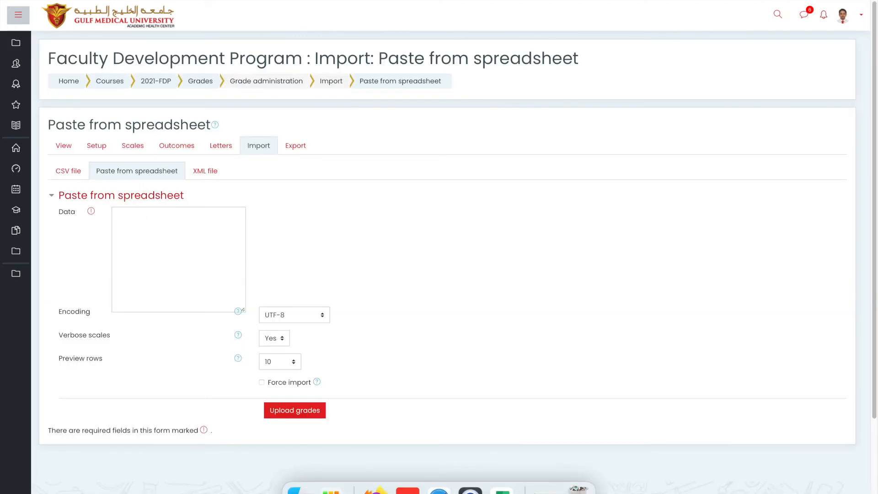
left_click(502, 488)
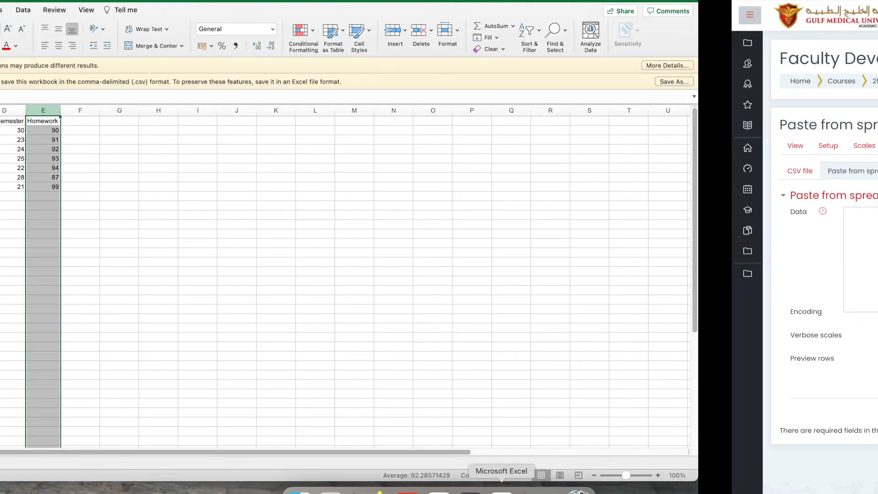
- Review the column headings in row 1 and the student grade rows below them in the sheet
left_click(352, 302)
left_click(26, 120)
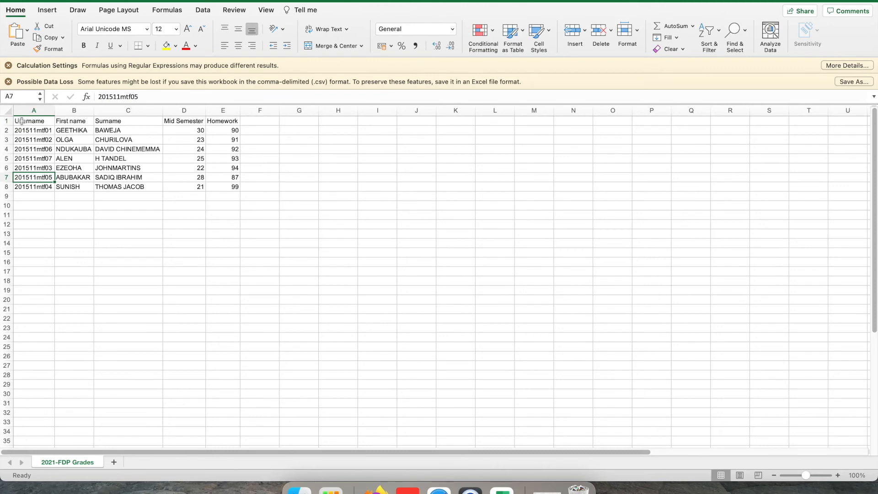
left_click(85, 116, "shift")
left_click_drag(85, 116, 222, 123)
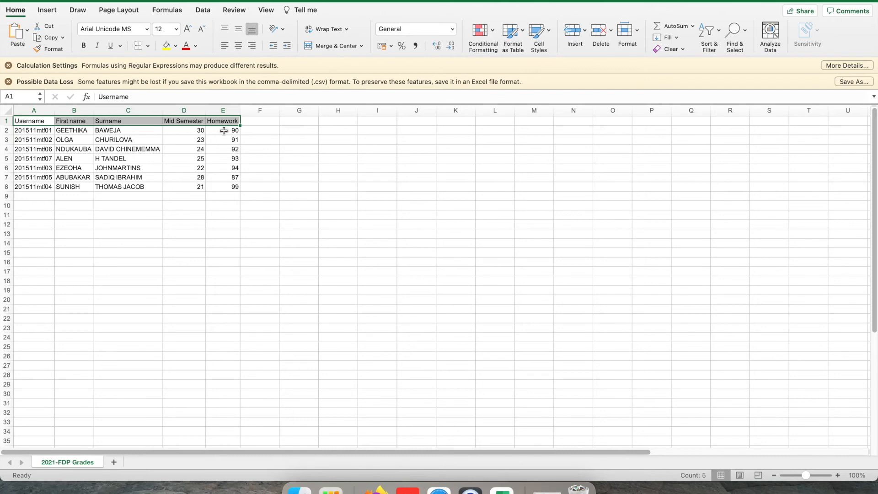
left_click(190, 121)
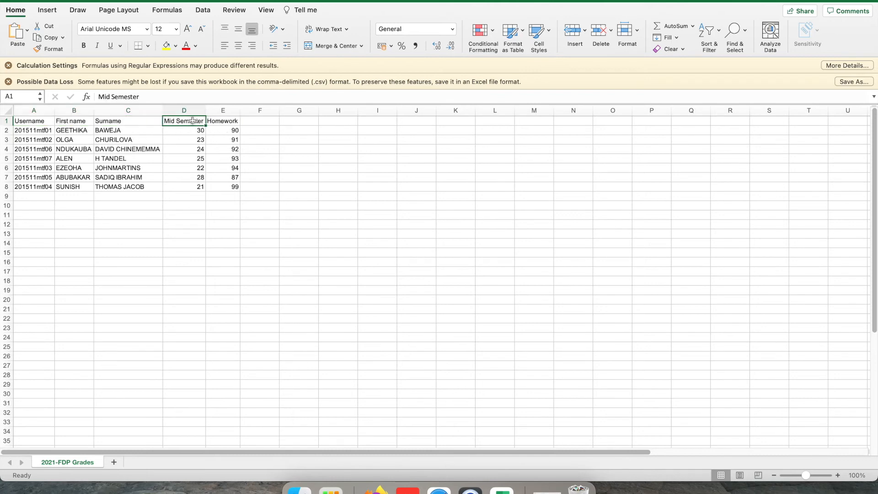
left_click(217, 120)
left_click_drag(19, 122, 238, 124)
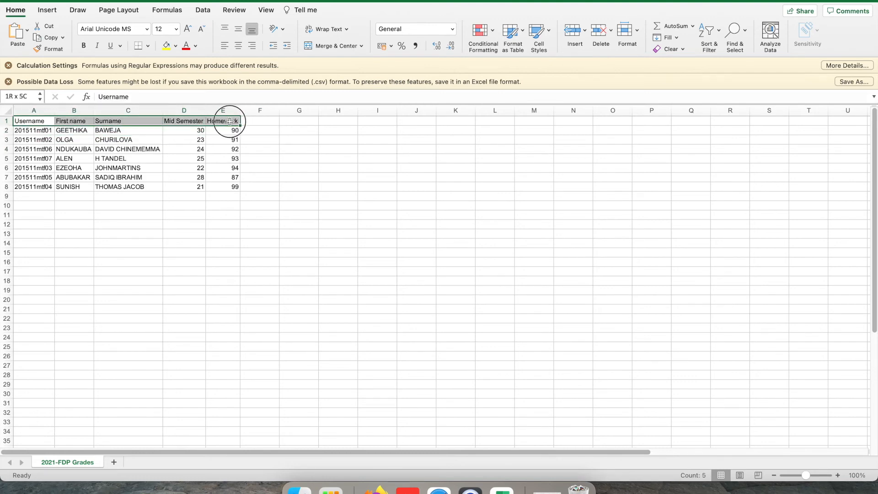
left_click(122, 192)
left_click_drag(26, 130, 225, 178)
left_click(226, 211)
- Copy the whole grade table, headings included, from cells A1 to E8
left_click_drag(18, 120, 226, 184)
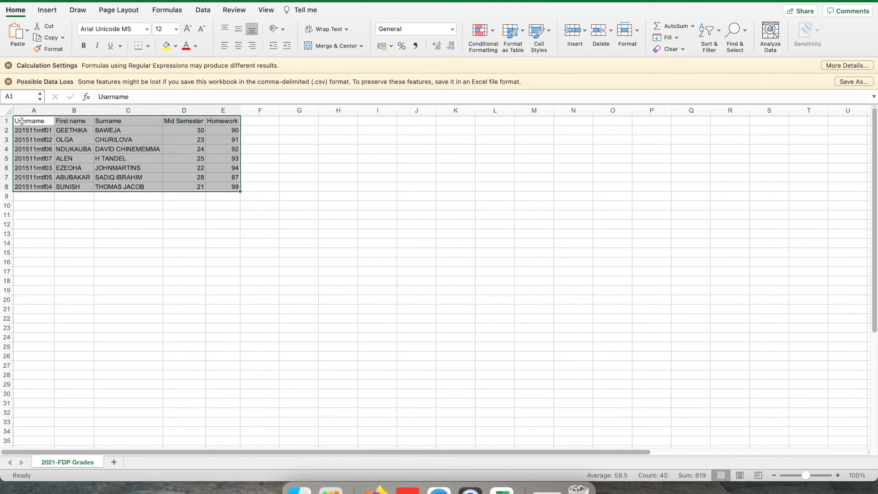
right_click(232, 186)
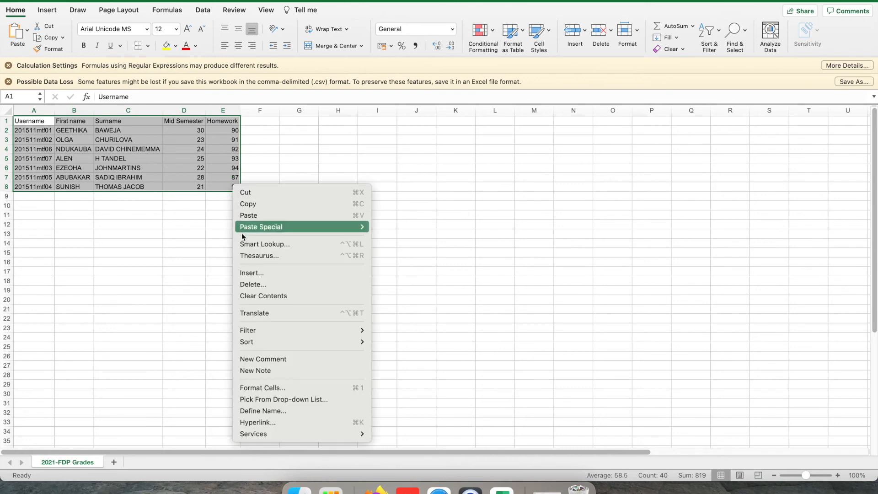
left_click(259, 205)
- Switch to Safari, paste the copied table into the Data field and upload the grades for the import preview
left_click(438, 489)
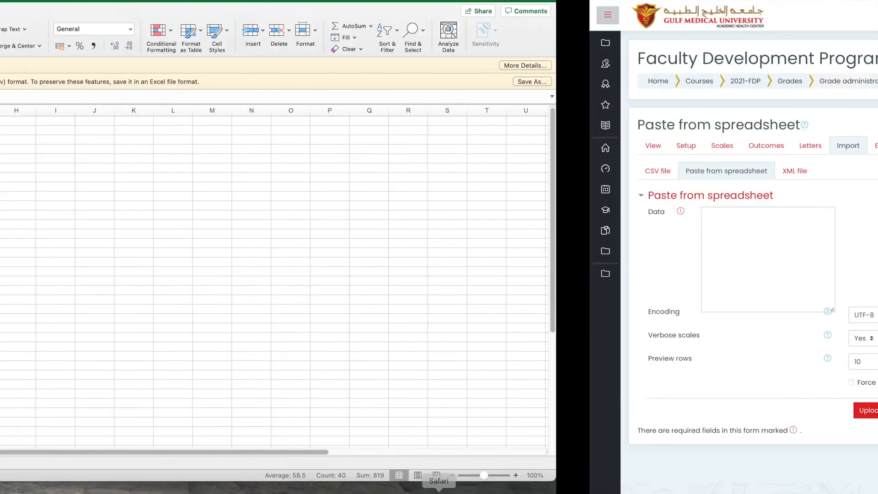
right_click(205, 272)
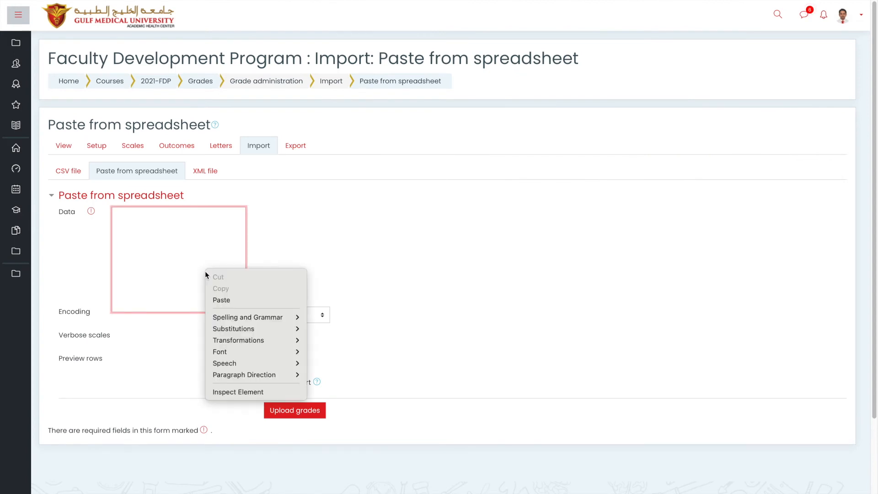
left_click(222, 300)
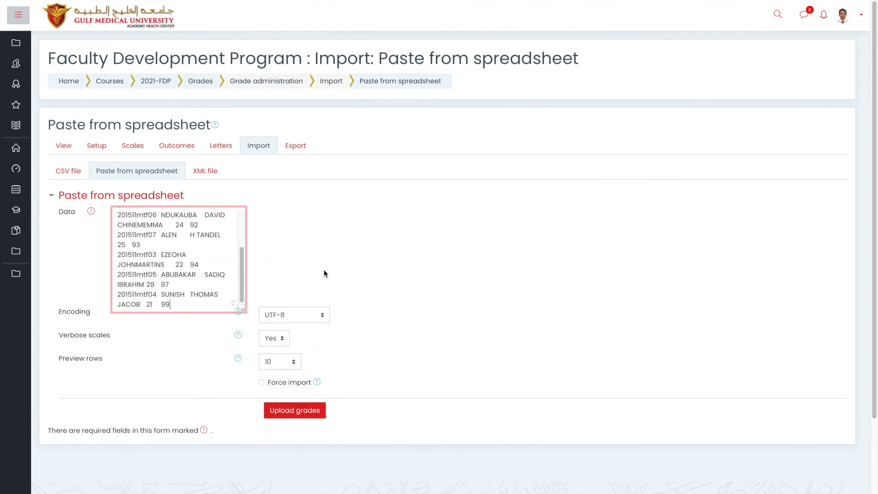
scroll(325, 271, "down", 3)
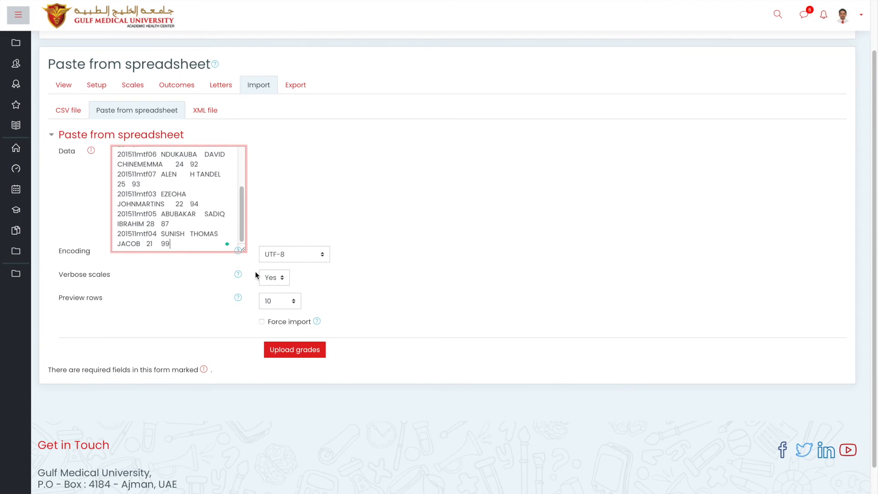
left_click(305, 350)
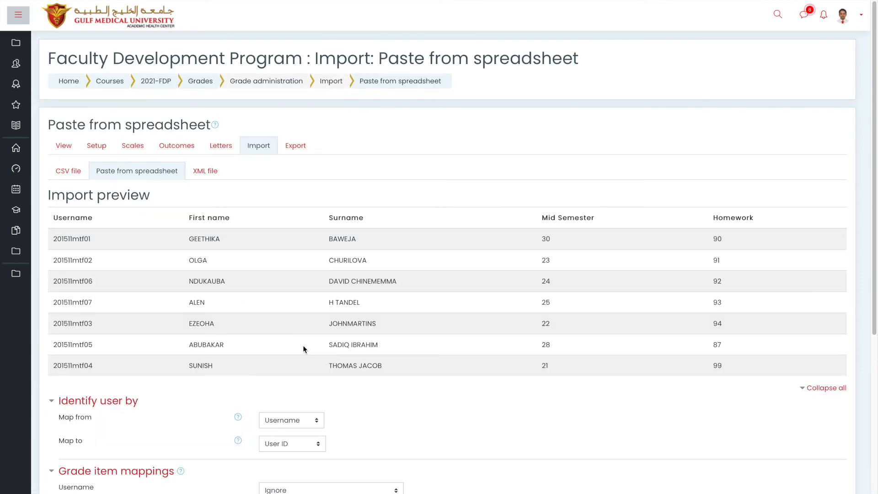
scroll(303, 350, "down", 3)
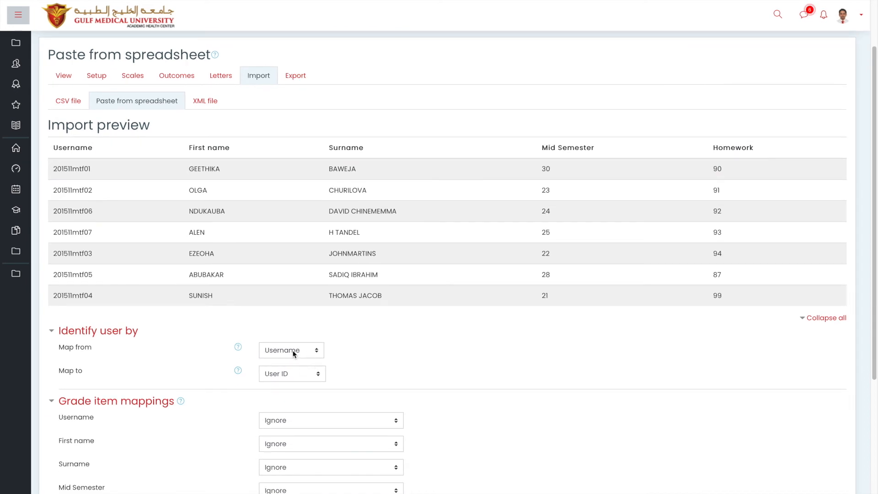
- Check the Username column in the Excel sheet, and set the import's user identification to map from Username to Username
left_click_drag(47, 349, 109, 373)
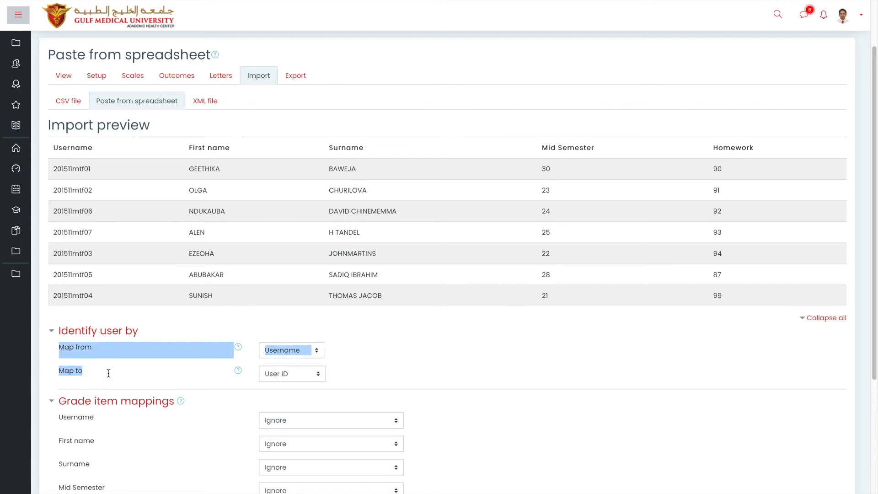
left_click(109, 373)
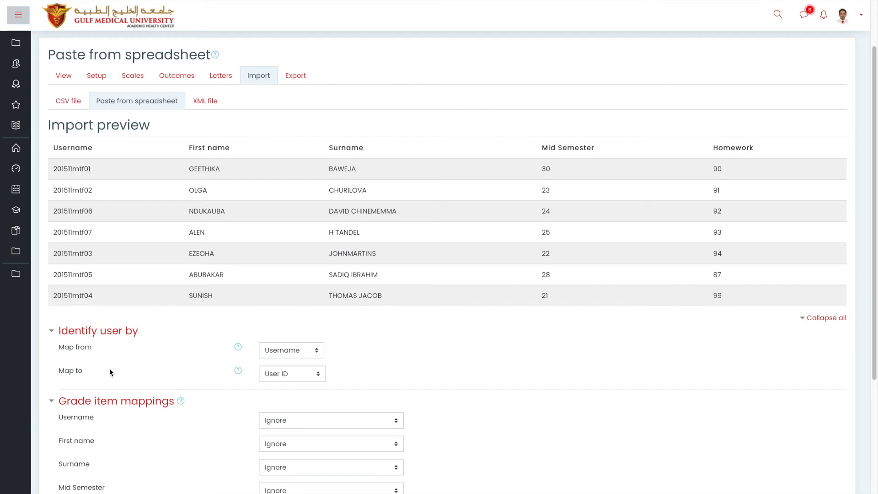
mouse_move(439, 493)
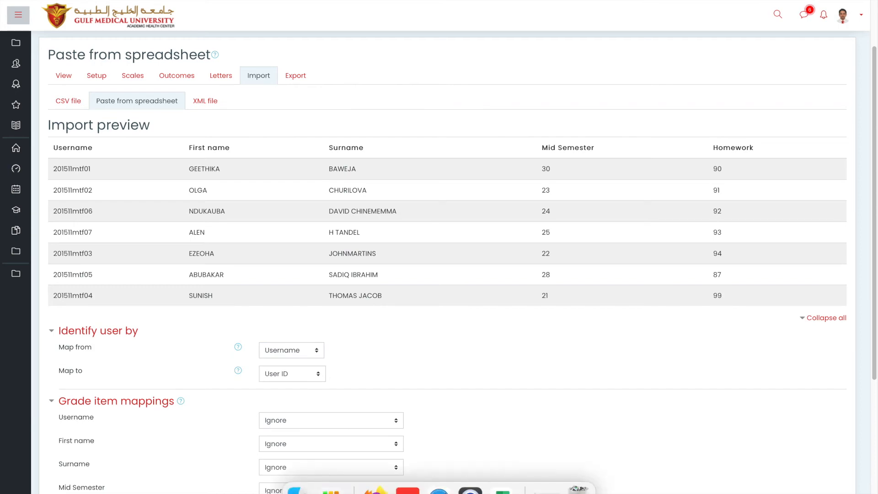
left_click(503, 490)
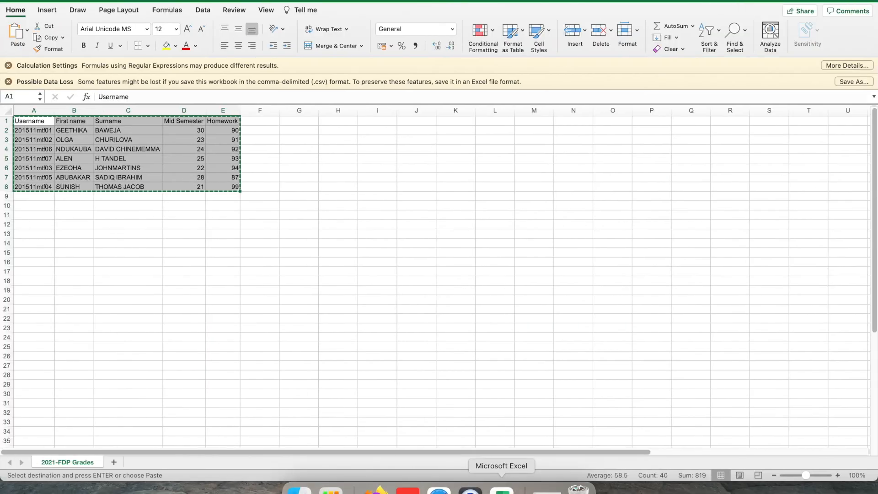
left_click(31, 122)
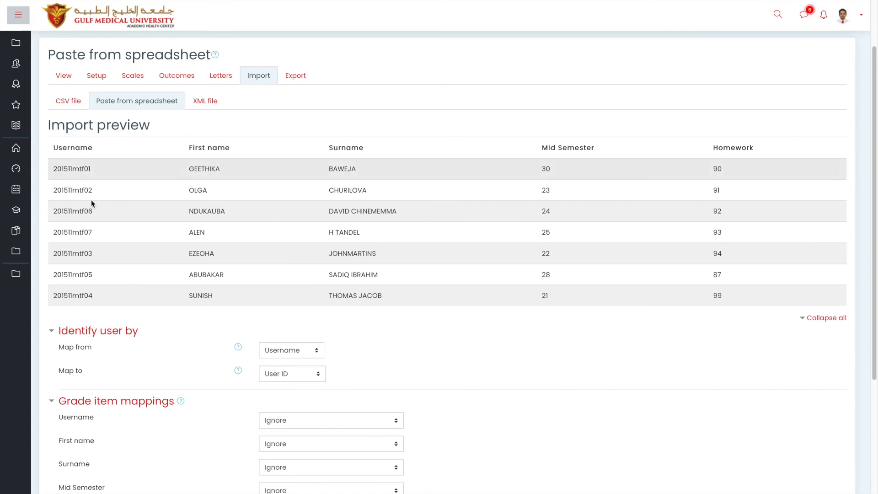
left_click(289, 376)
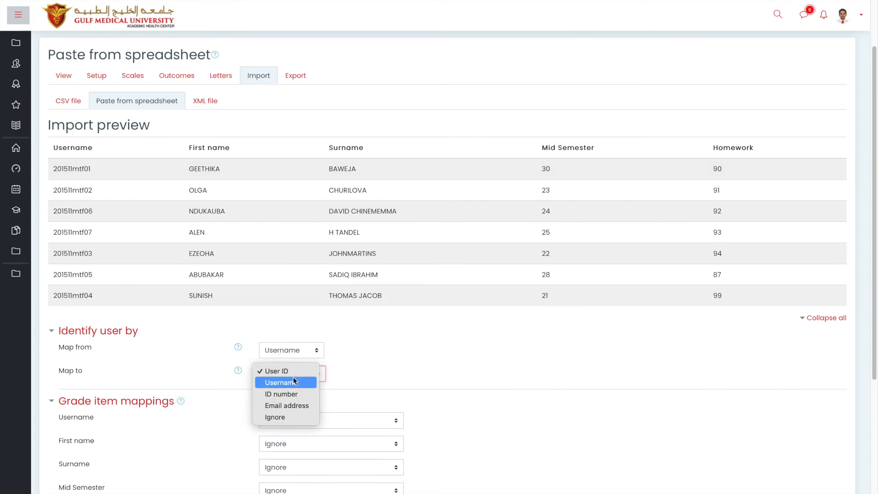
left_click(290, 385)
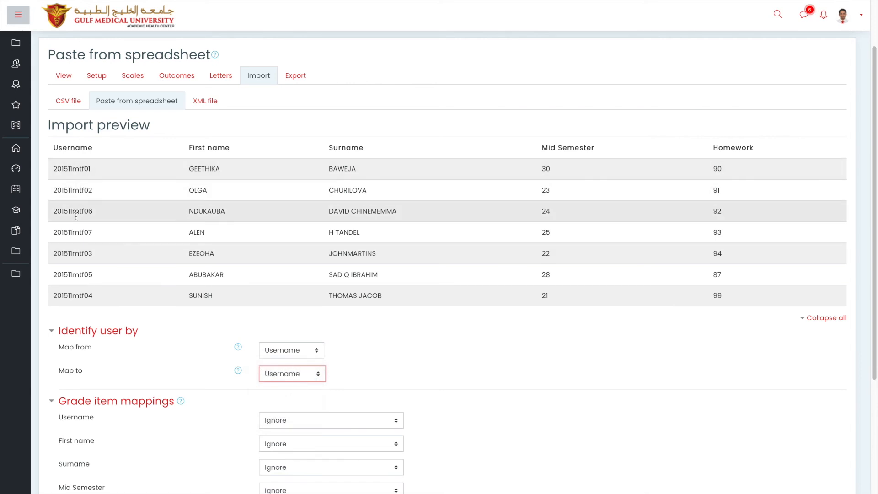
- Map the Mid Semester column to the Midsemester grade item and the Homework column to New grade item
scroll(201, 366, "down", 2)
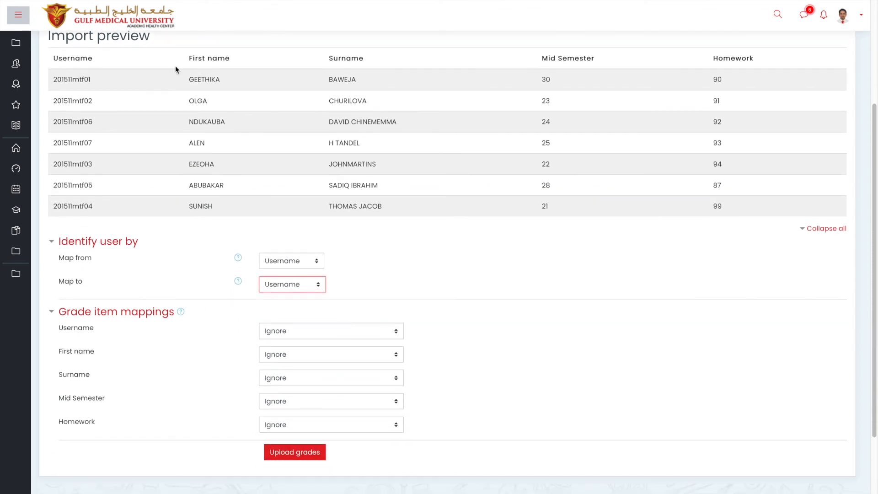
left_click(292, 402)
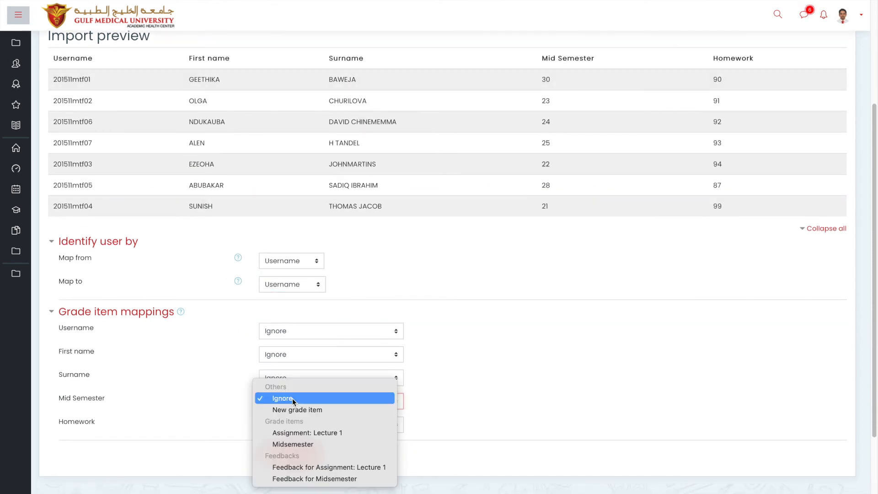
left_click(301, 444)
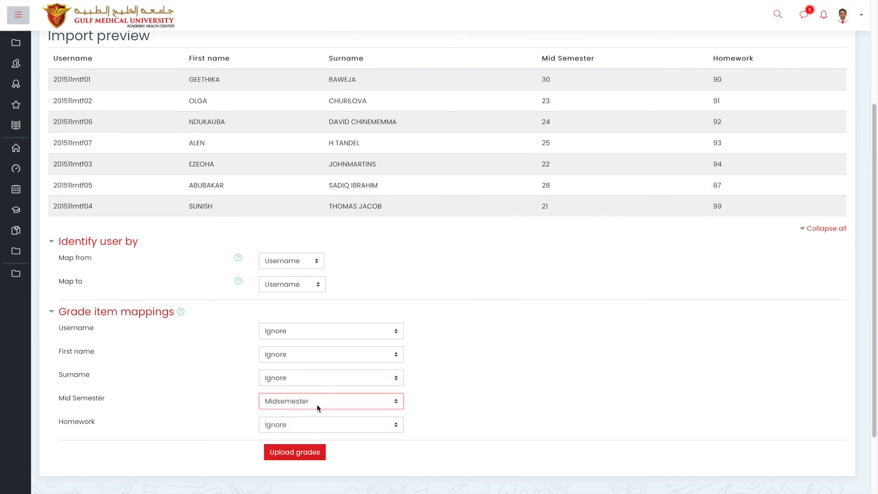
left_click(323, 425)
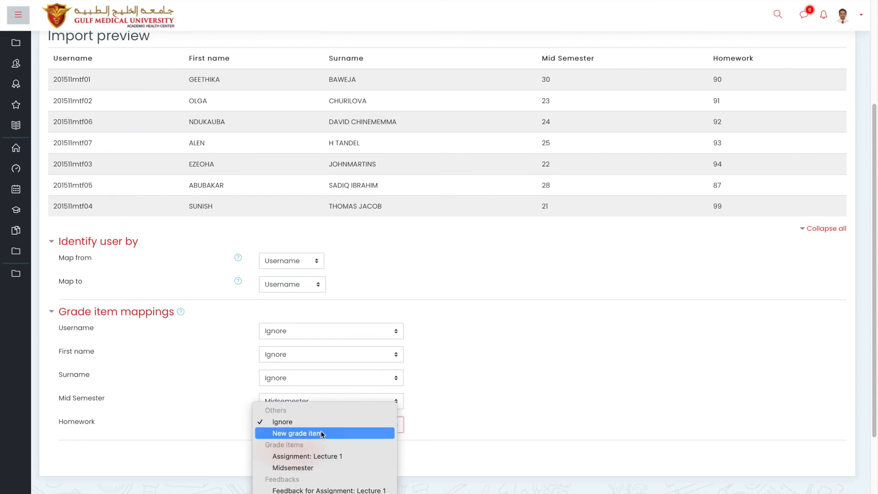
left_click(320, 434)
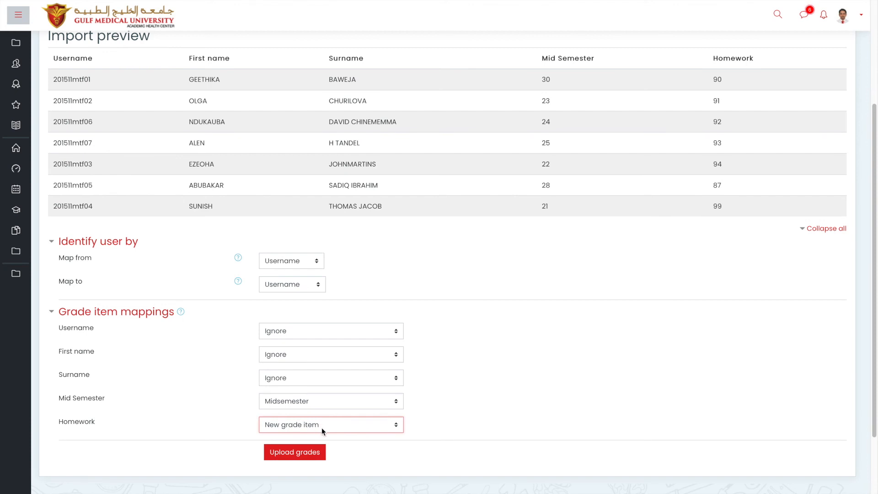
- Upload the mapped grades and continue to the grader report to review the imported columns
left_click(312, 453)
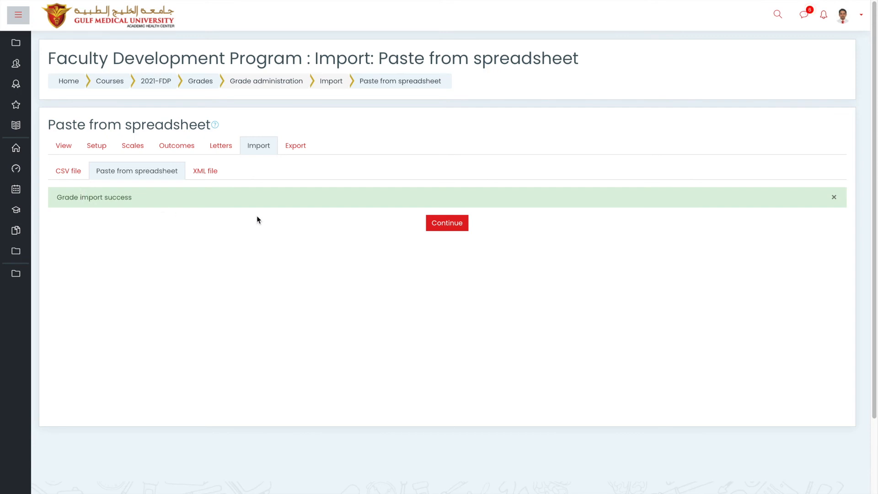
left_click(462, 225)
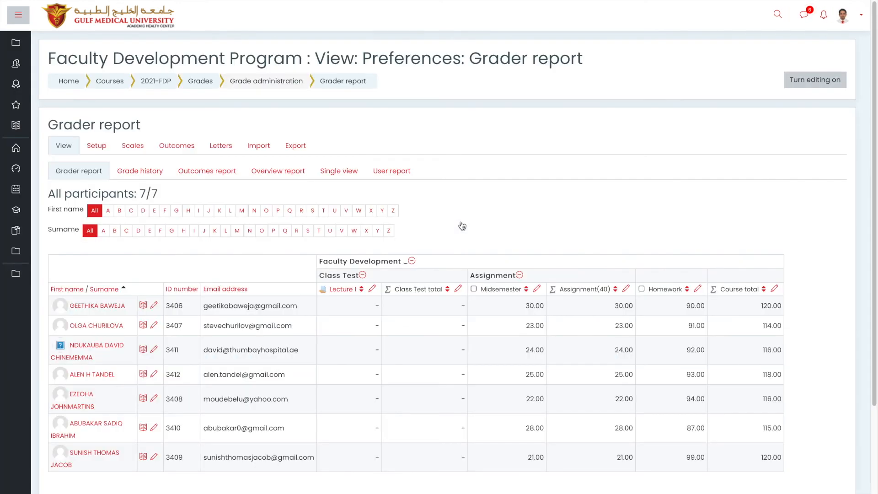
scroll(462, 225, "down", 3)
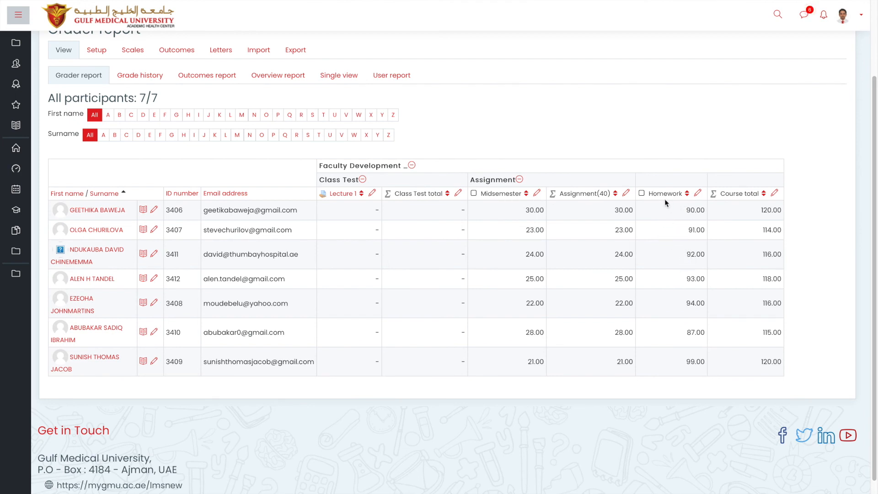
- Look over the gradebook setup, return to the import preview by resending the form, and map Homework to New grade item
left_click(106, 56)
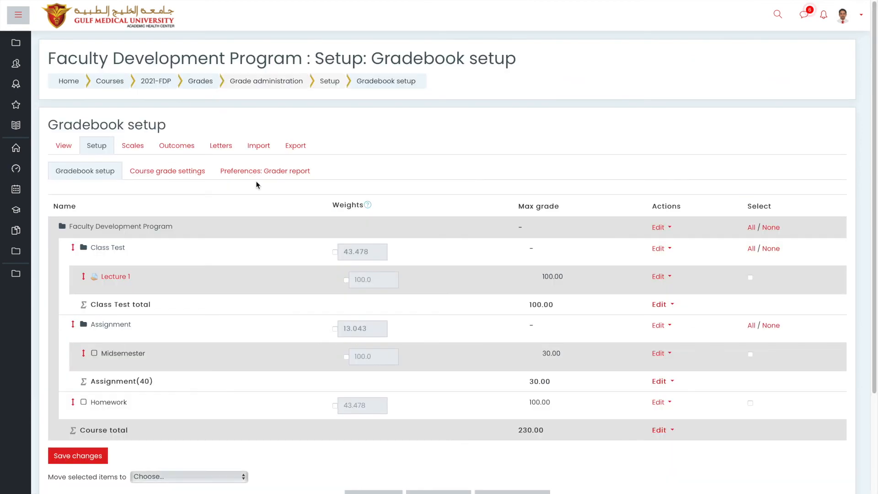
scroll(255, 182, "down", 2)
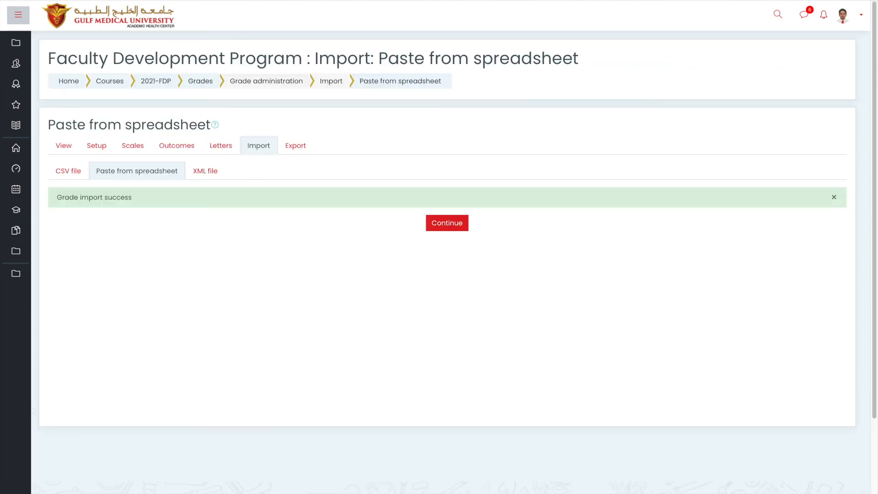
key("super+r")
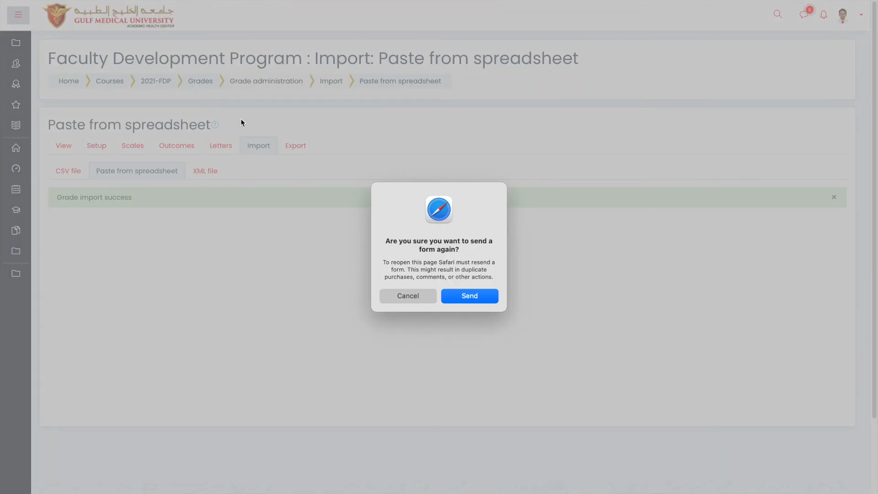
left_click(463, 302)
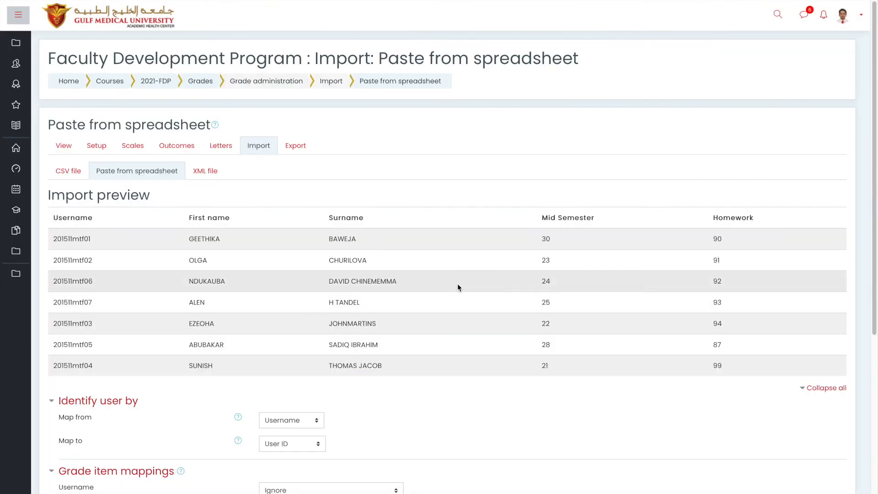
scroll(465, 355, "down", 4)
left_click(370, 355)
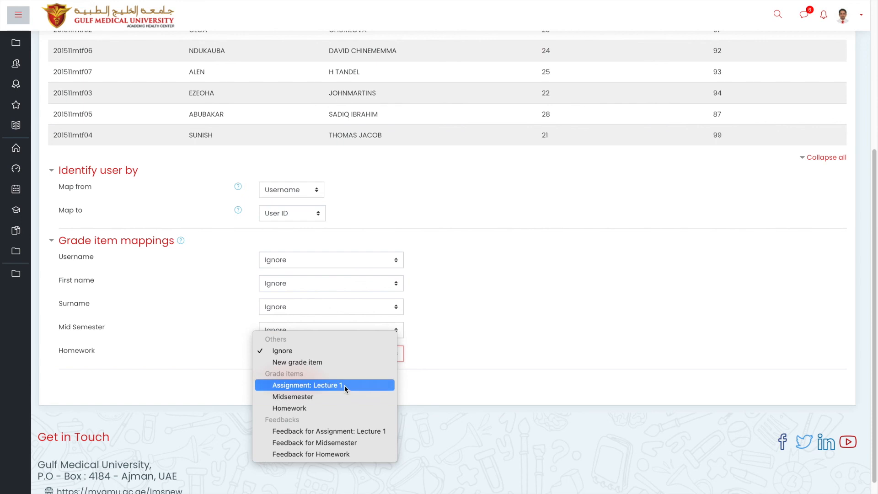
left_click(343, 362)
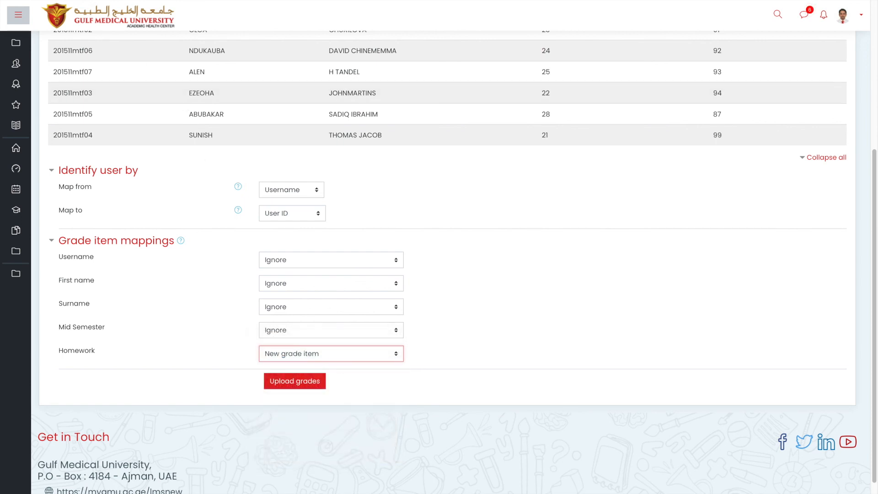
key("super+[")
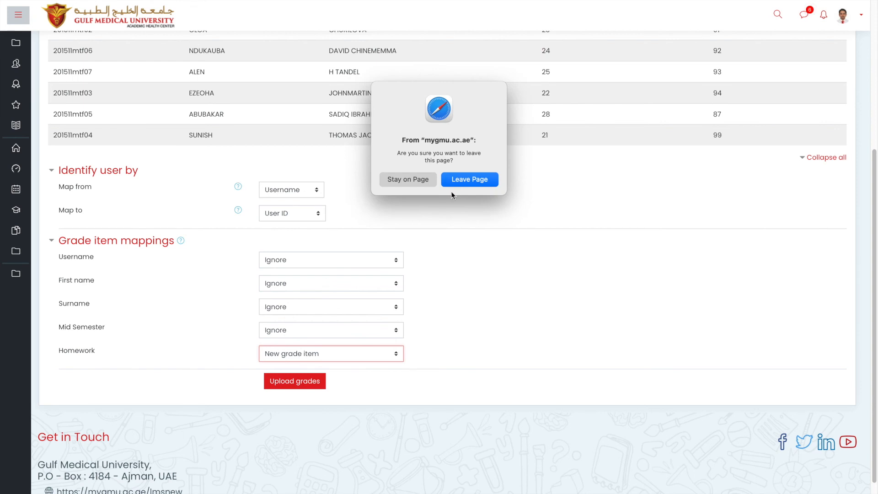
left_click(415, 182)
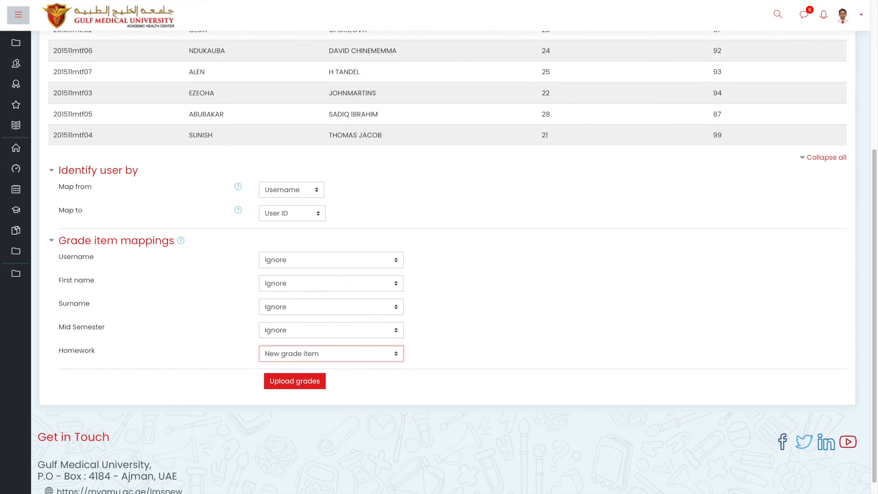
key("super+[")
left_click(426, 181)
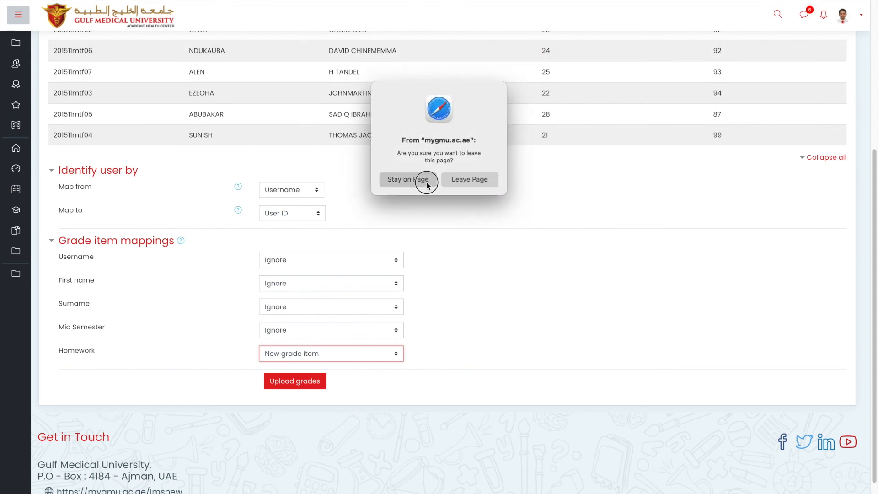
scroll(233, 120, "up", 3)
scroll(234, 120, "up", 2)
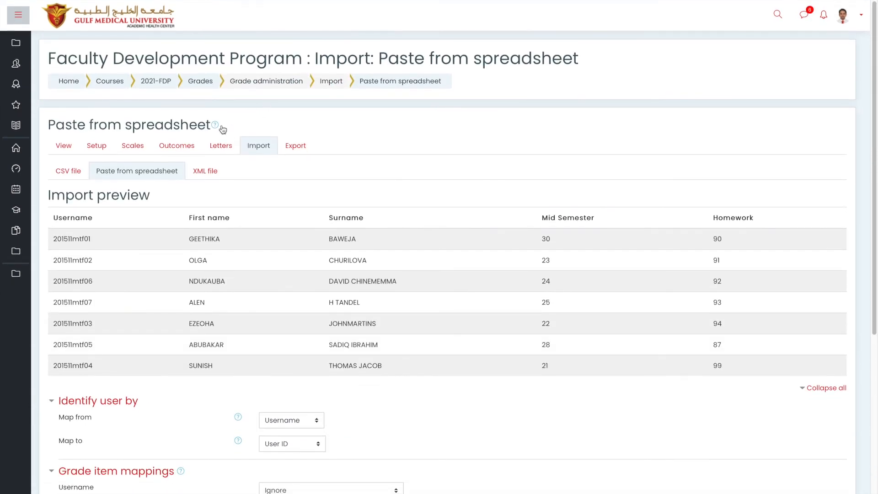
- Go to the gradebook setup and open the settings of the Homework grade item
left_click(101, 145)
left_click(477, 178)
scroll(479, 182, "down", 3)
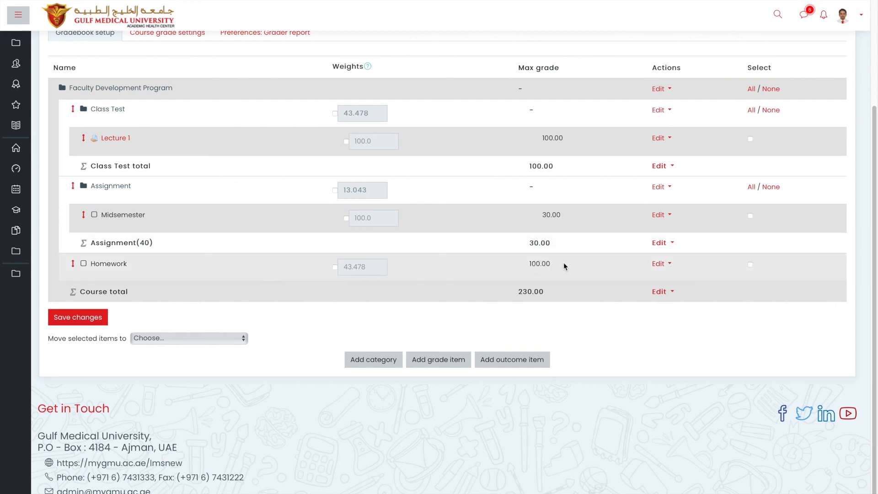
left_click(663, 265)
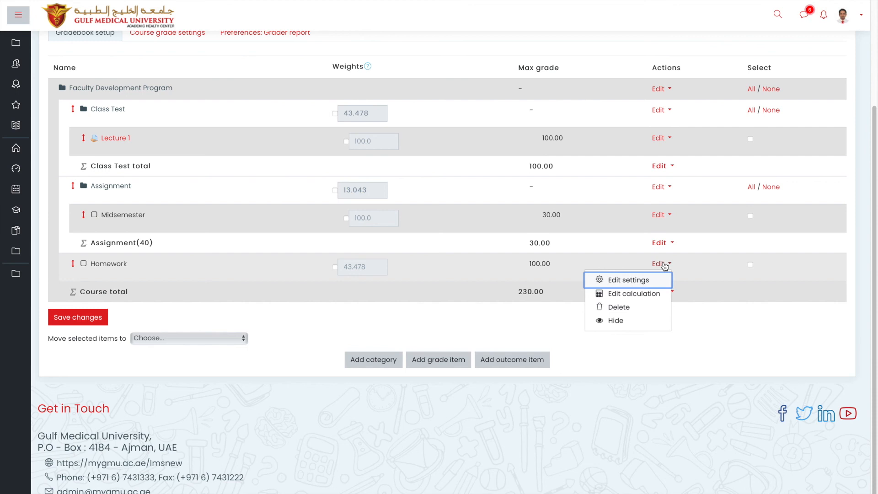
left_click(647, 281)
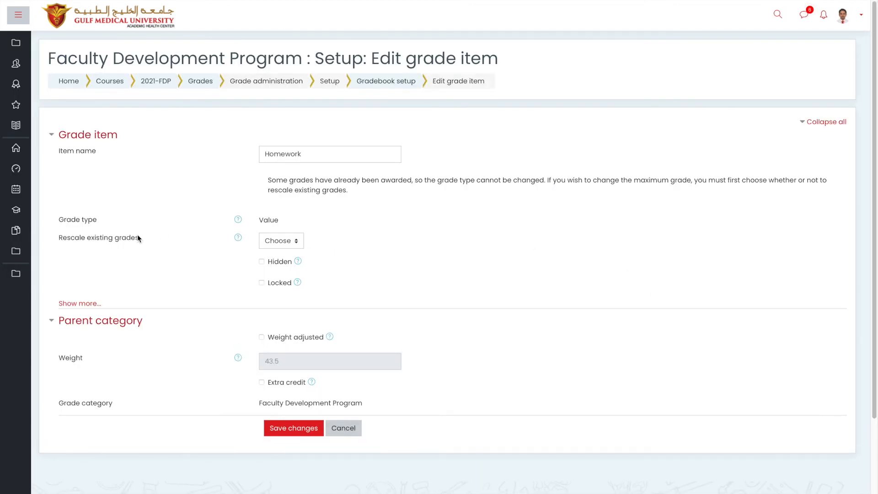
- Try Yes and No for rescaling the Homework item's existing grades, leaving the option at No
left_click(276, 242)
left_click(276, 241)
left_click(275, 242)
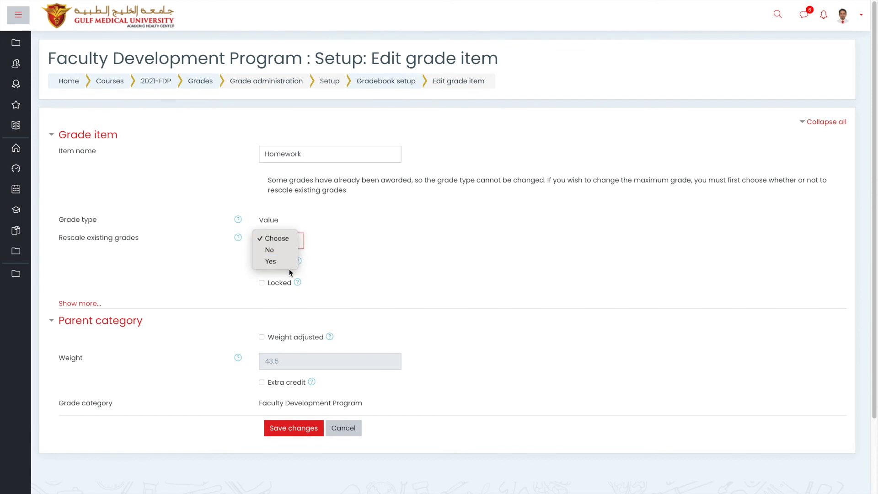
left_click(286, 262)
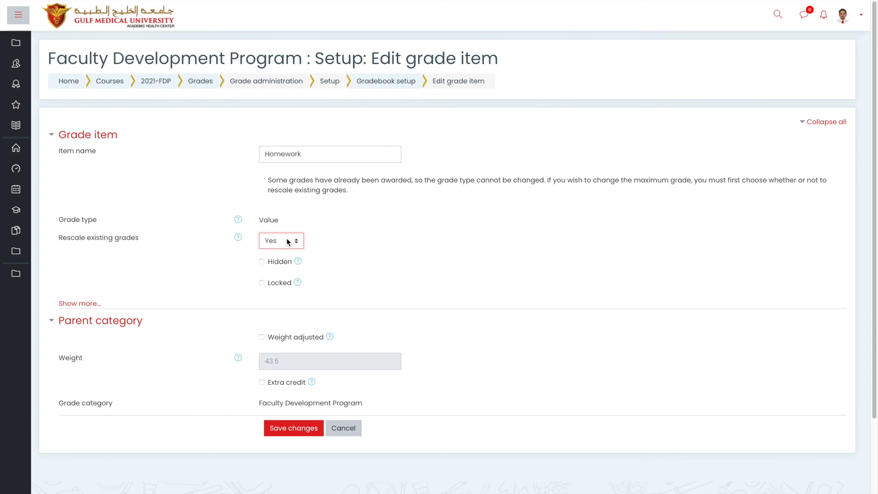
left_click(288, 240)
left_click(286, 226)
left_click(293, 241)
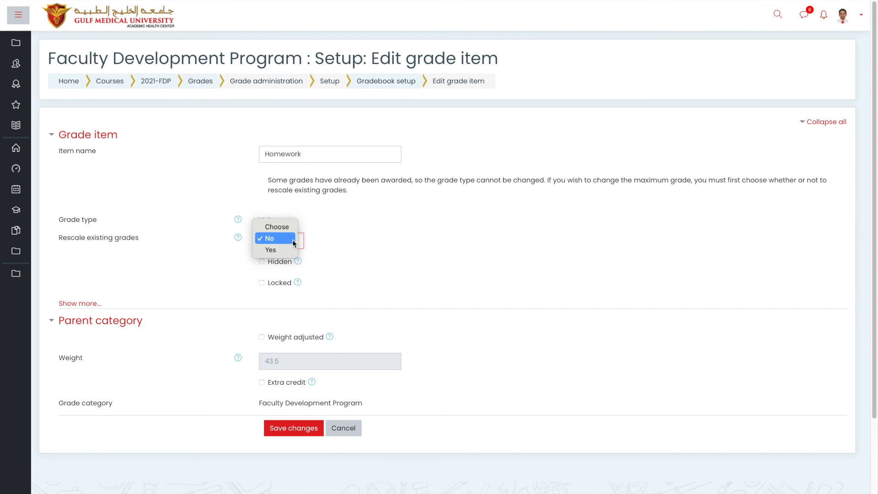
left_click(292, 239)
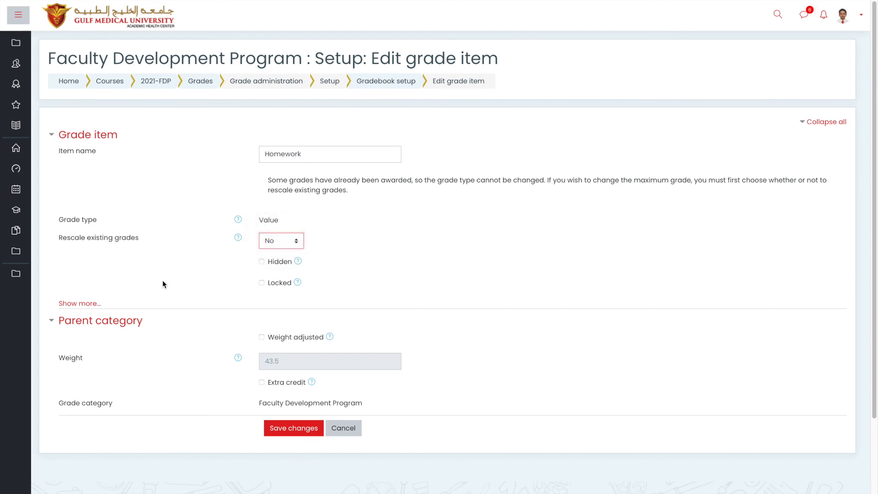
- Set Rescale existing grades to Yes and the maximum grade to 30.00 for the Homework item, and save the changes
left_click(77, 303)
left_click_drag(272, 316, 260, 311)
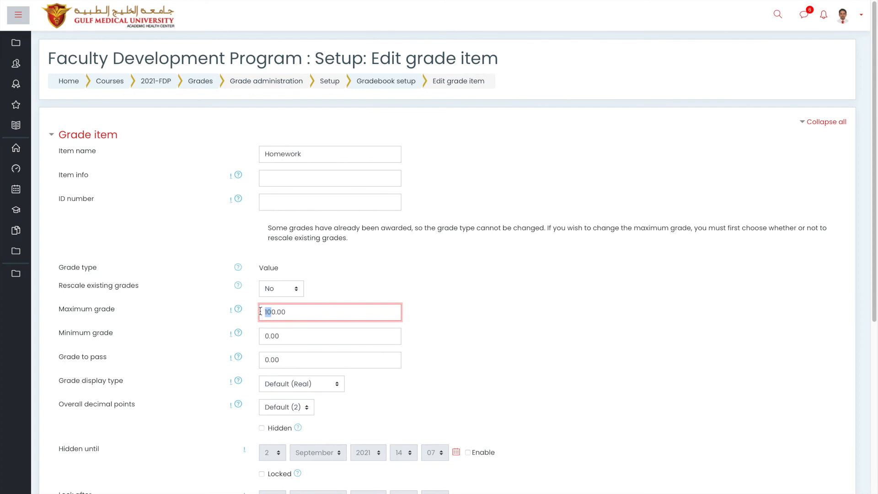
left_click(283, 289)
left_click(281, 297)
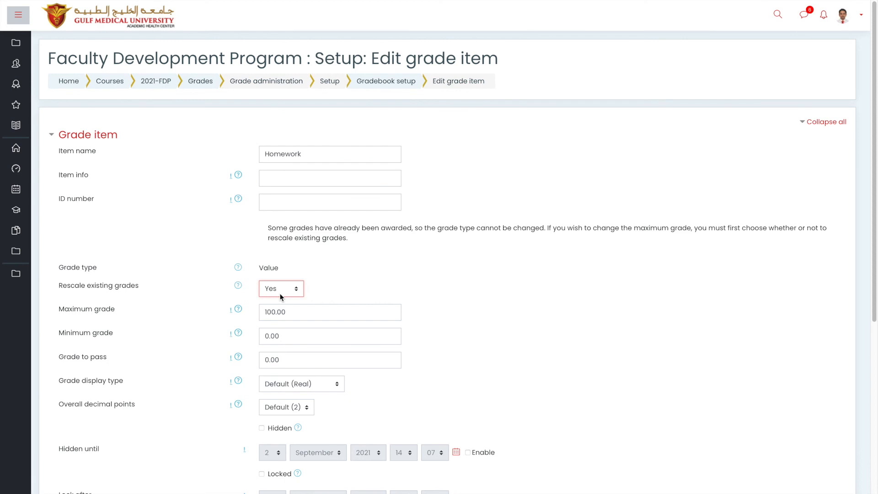
left_click_drag(272, 310, 257, 309)
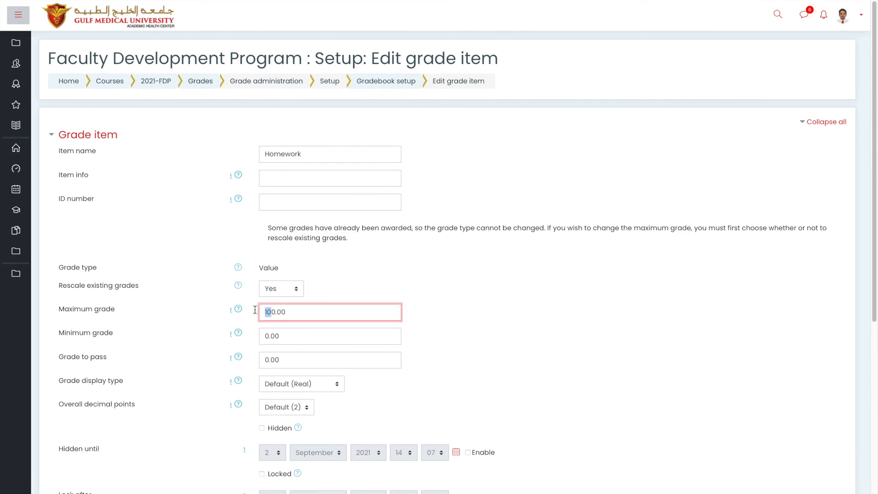
type("3")
scroll(274, 288, "down", 7)
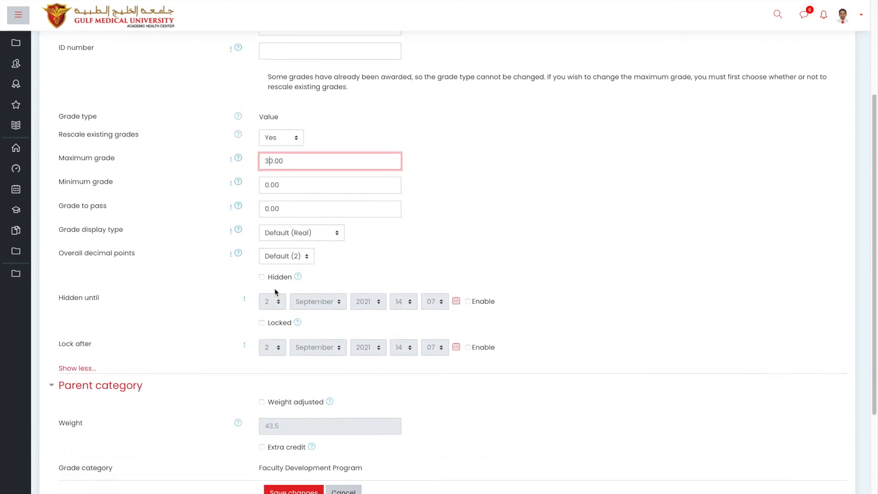
left_click(304, 326)
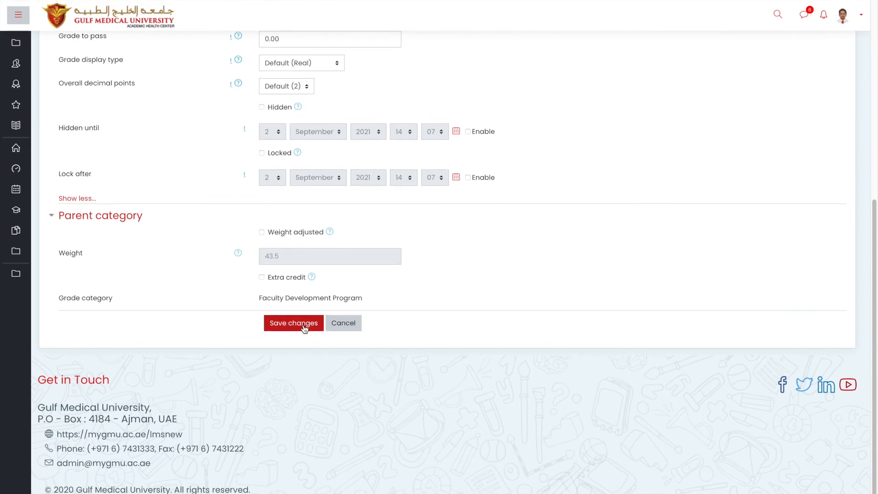